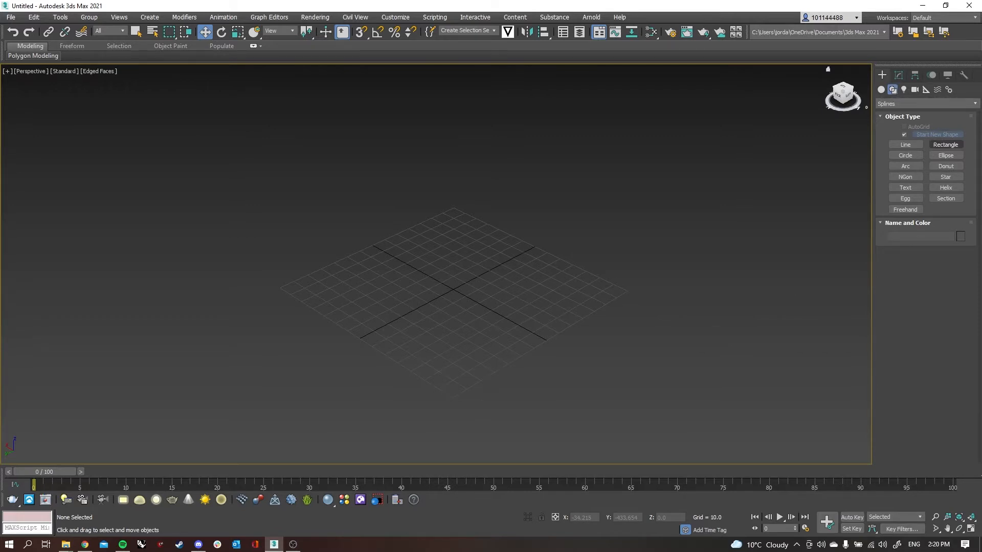
Step: Draw an ellipse spline about 57 long and 107 wide on the grid and move it near the grid's centre
left_click(945, 155)
left_click_drag(388, 264, 464, 372)
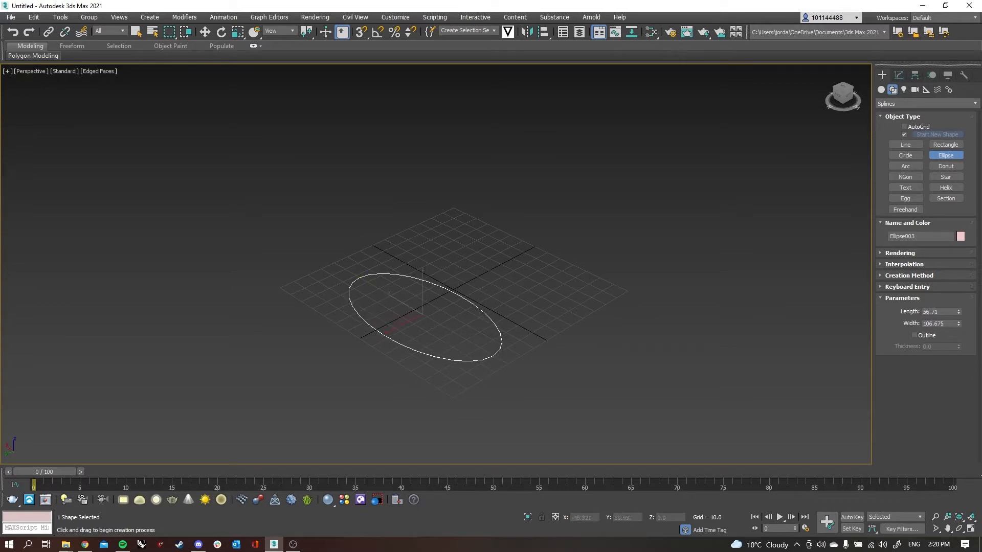
key("w")
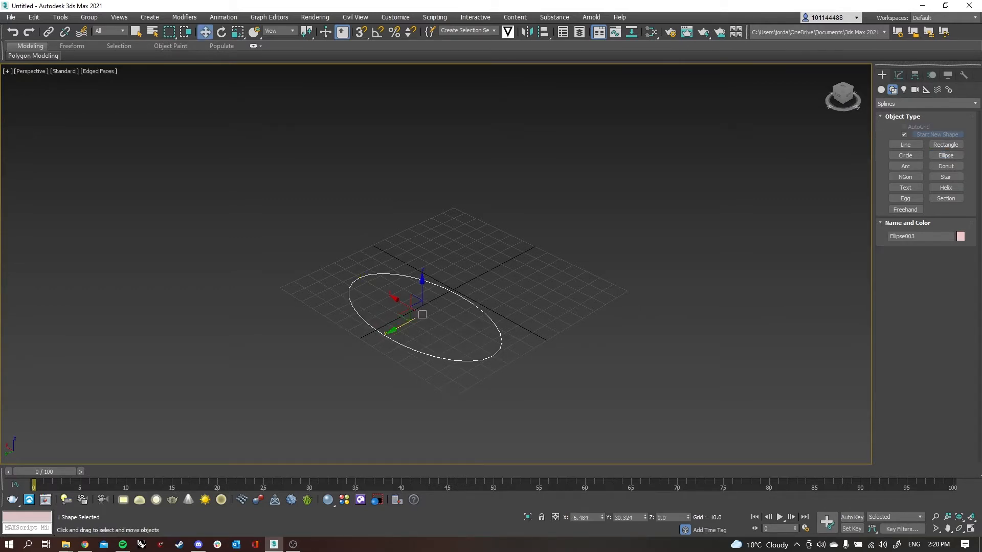
left_click_drag(423, 314, 454, 296)
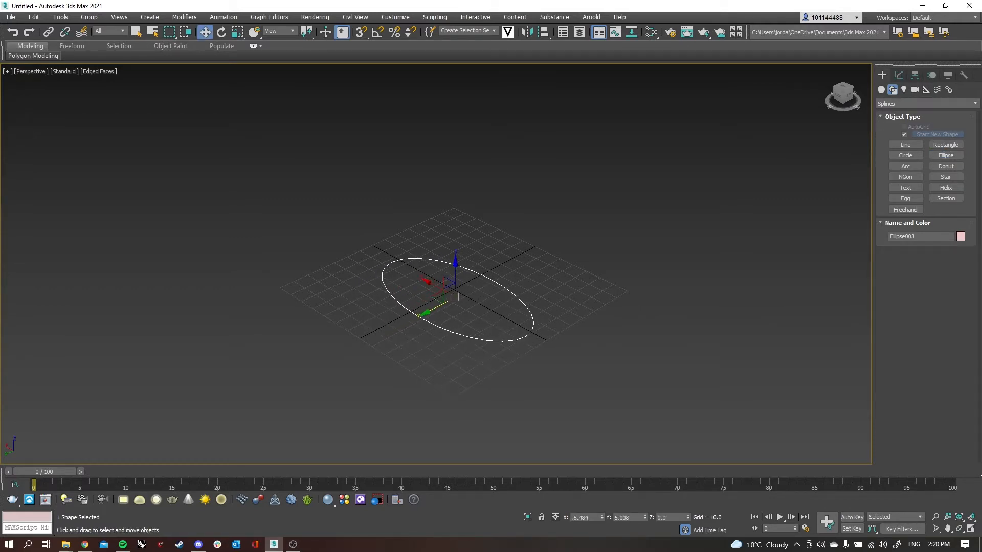
left_click(491, 307)
left_click(504, 288)
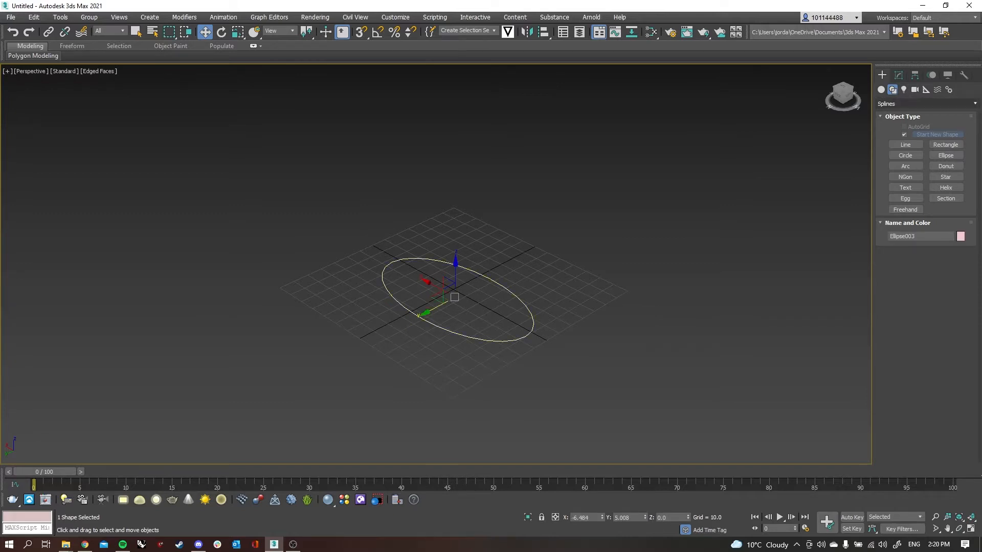
Step: Apply an Extrude modifier to the ellipse with an amount of 200 and 100 segments
left_click(898, 75)
left_click(924, 106)
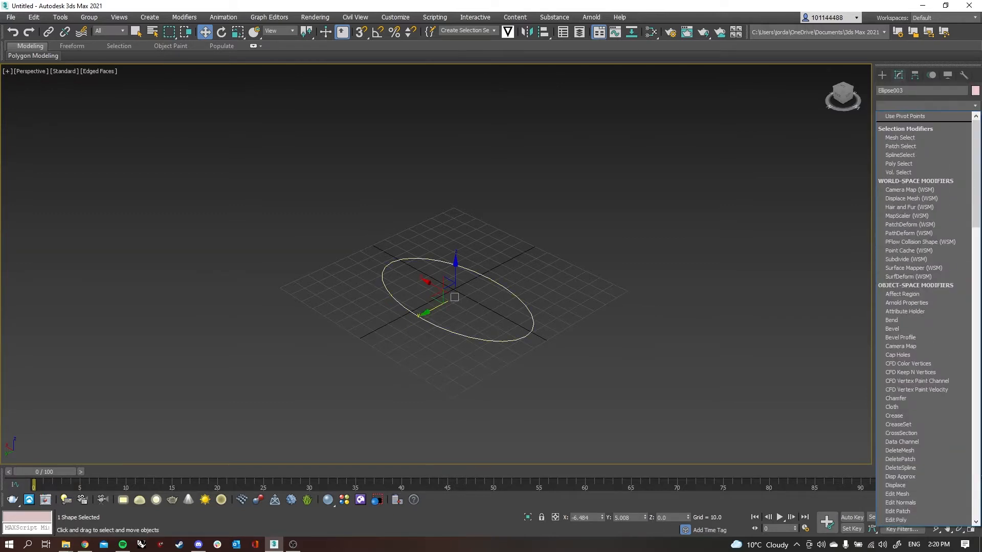
type("ex")
key("Return")
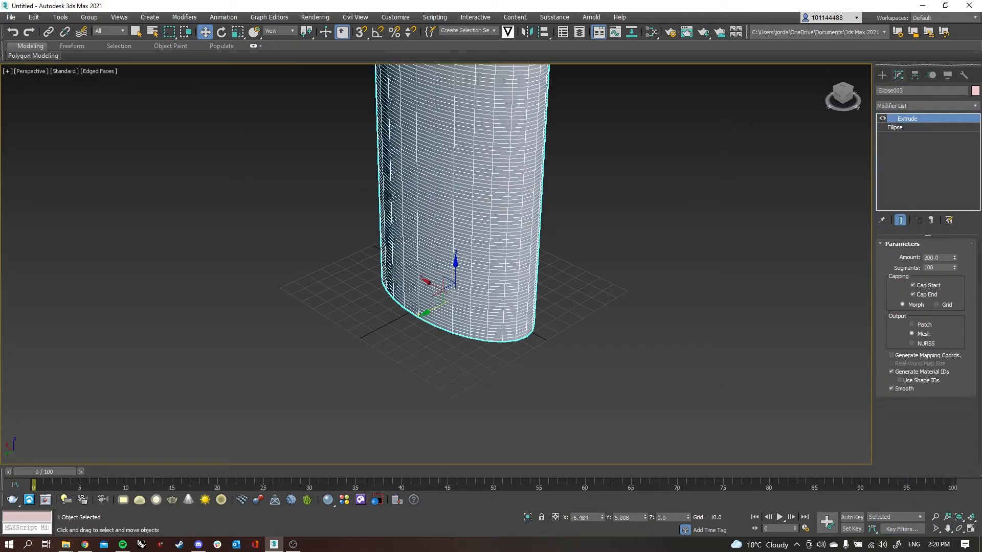
scroll(540, 223, "down", 6)
scroll(540, 223, "up", 6)
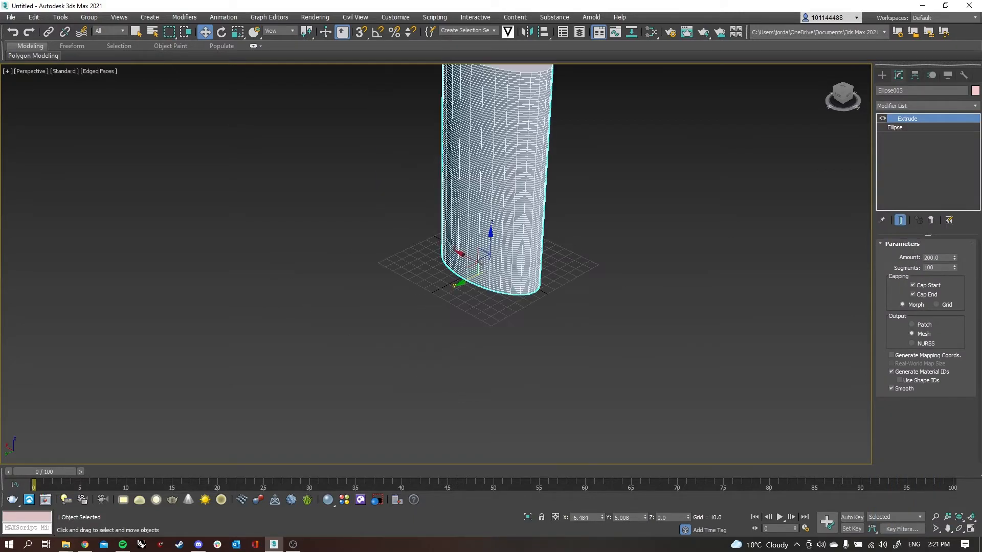
middle_click_drag(540, 223, 520, 326)
scroll(528, 346, "down", 3)
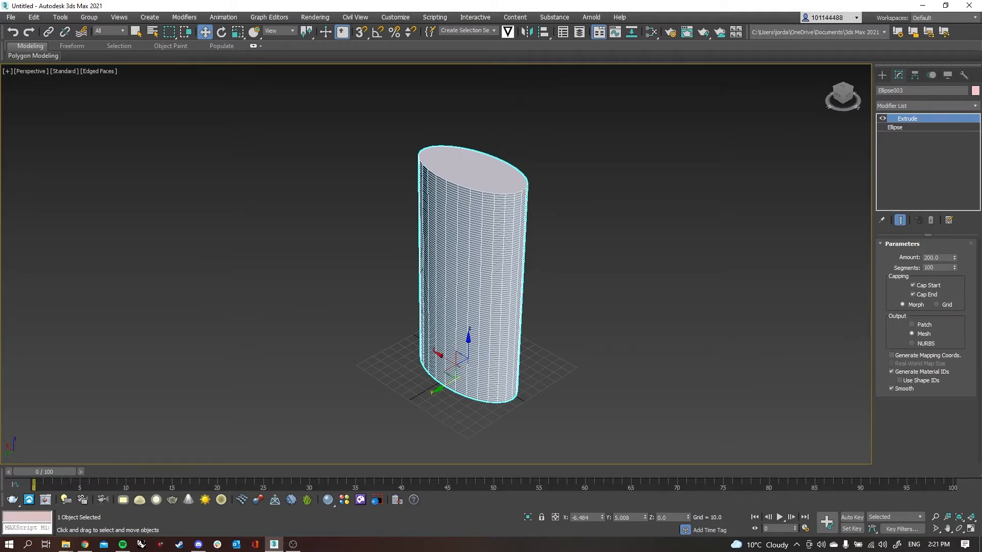
Step: Try a much taller extrusion, undo that change, and reduce the extrusion to 7 segments
left_click_drag(954, 258, 892, 235)
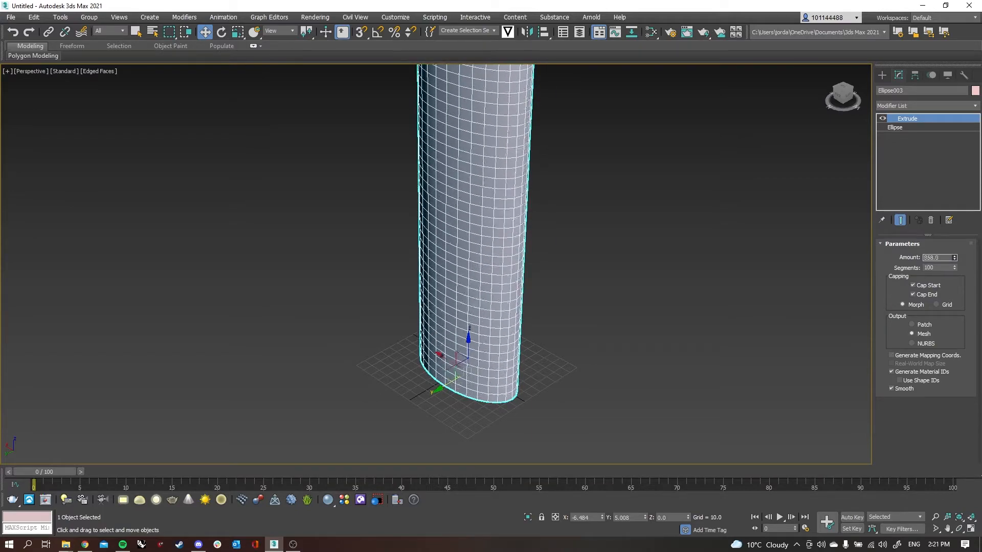
key("ctrl+z")
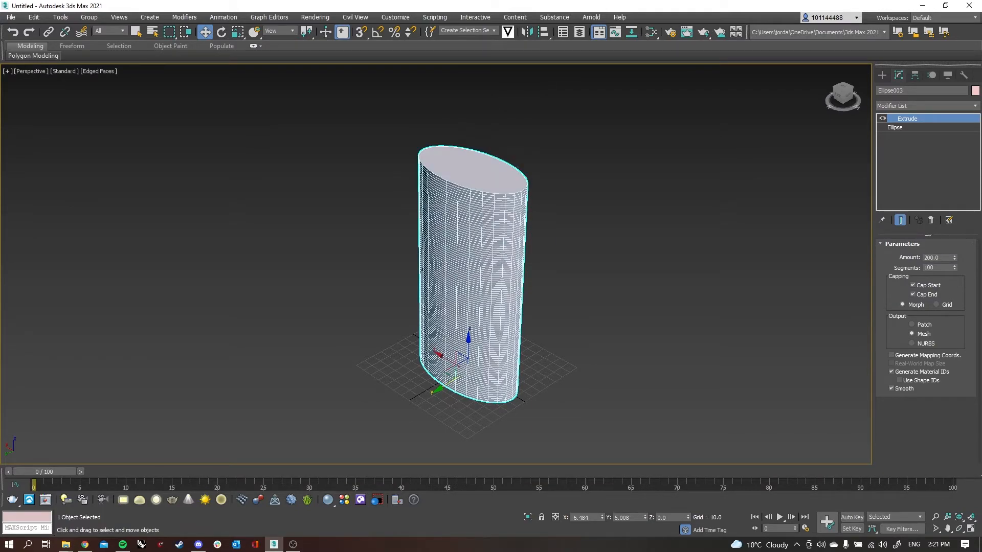
left_click_drag(955, 268, 955, 315)
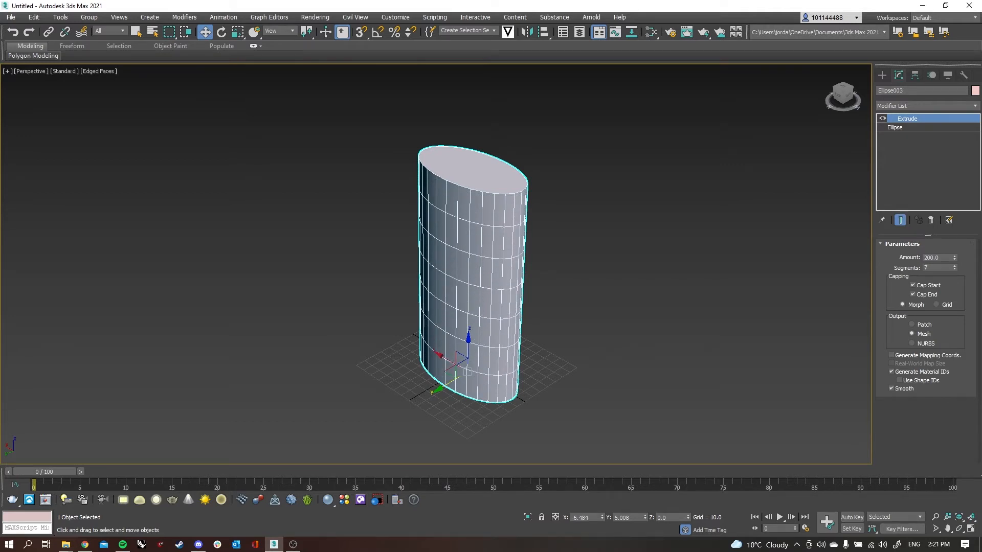
Step: Add a Twist modifier to the extruded ellipse and set its angle to 500 about the Z axis
left_click(926, 106)
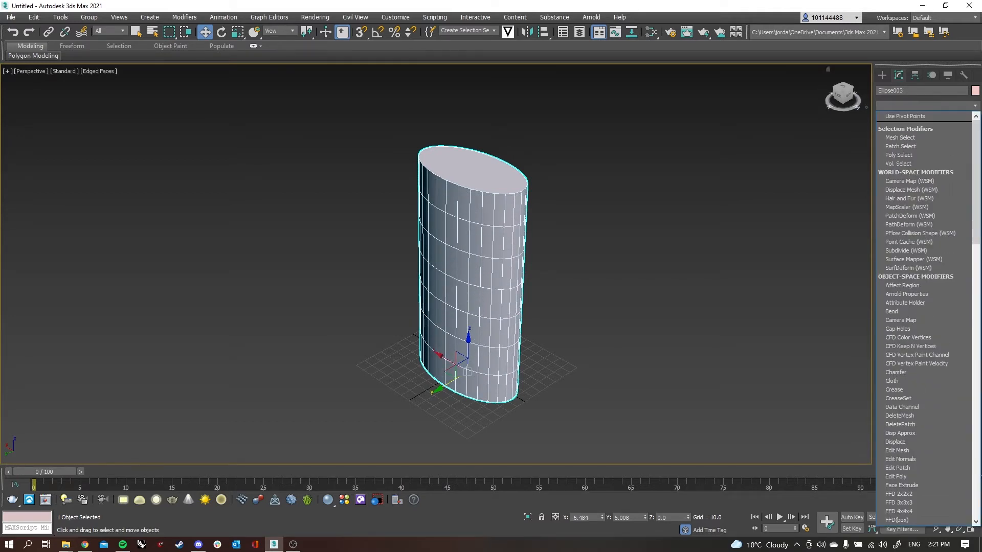
type("tw")
key("Return")
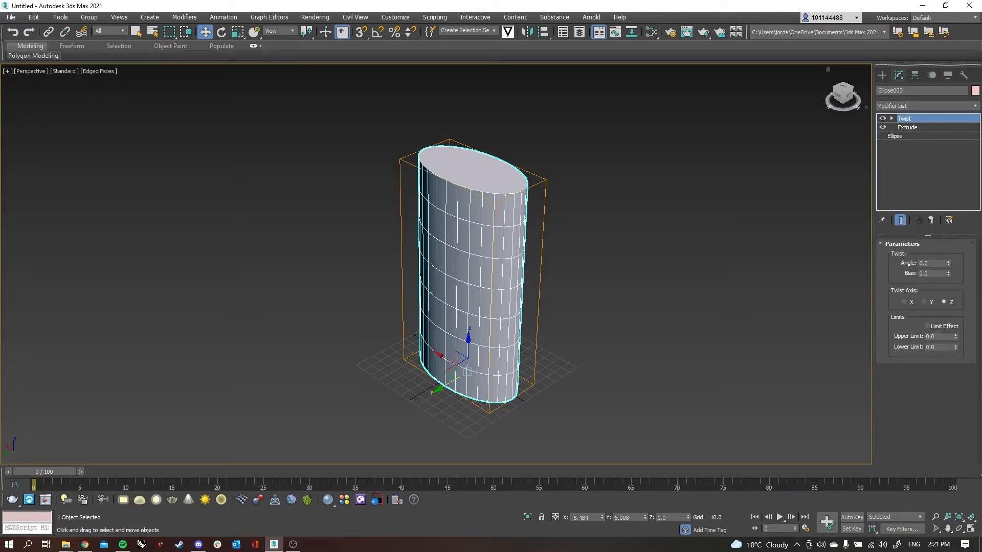
left_click_drag(948, 263, 948, 0)
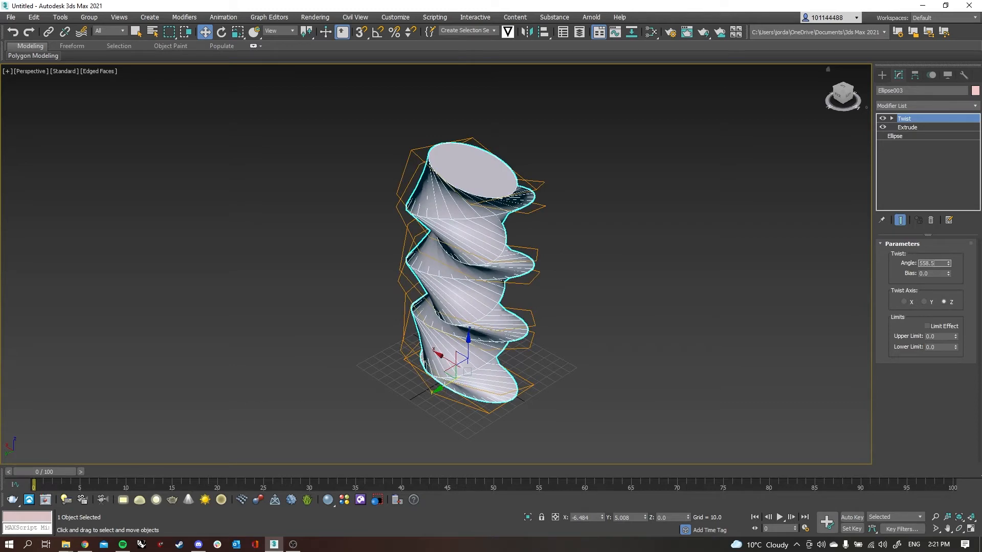
type("500")
key("Return")
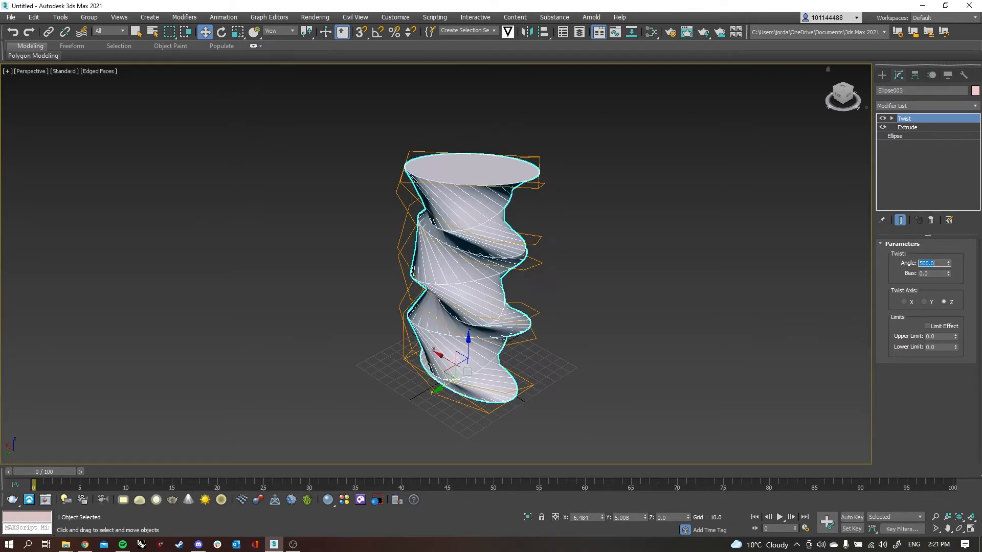
middle_click_drag(466, 167, 62, 168, "alt")
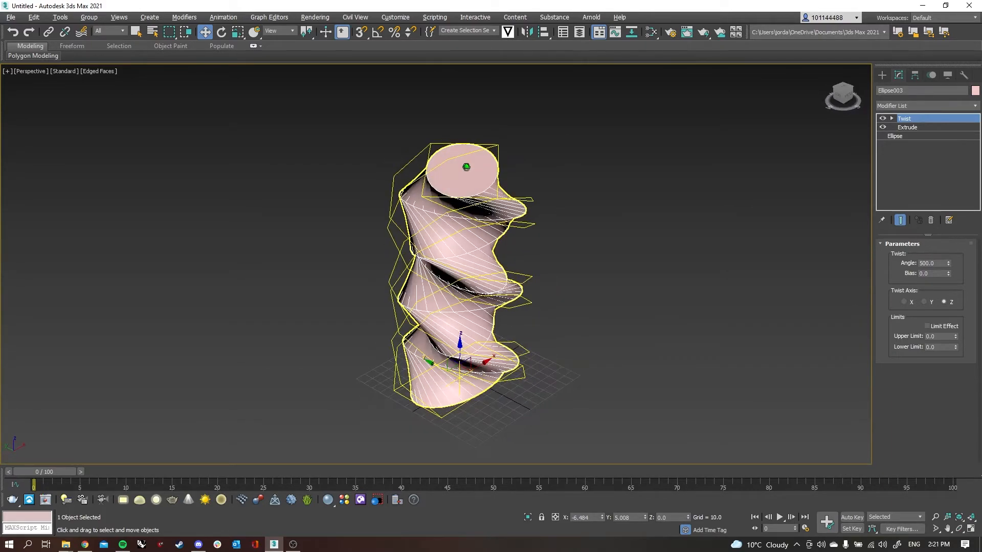
Step: Set the column's Extrude modifier to 50 segments
left_click(907, 127)
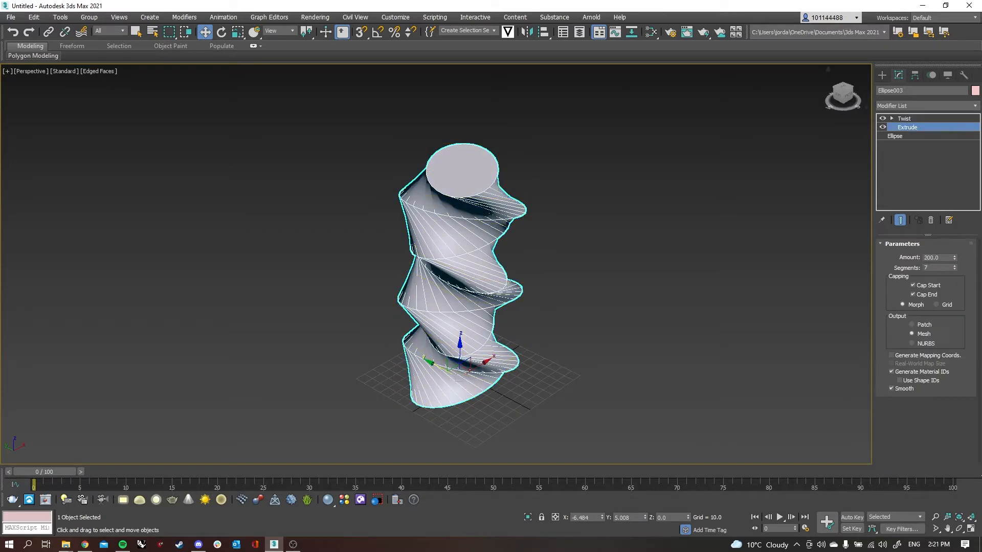
double_click(937, 268)
type("50")
key("Return")
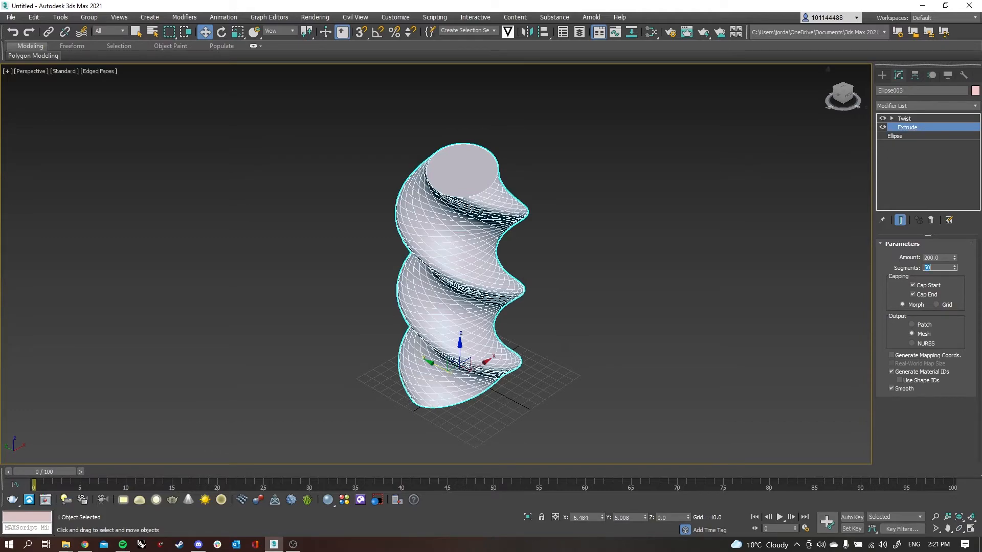
mouse_move(461, 172)
middle_mouse_down("alt")
mouse_move(450, 178)
mouse_move(455, 172)
middle_mouse_up("alt")
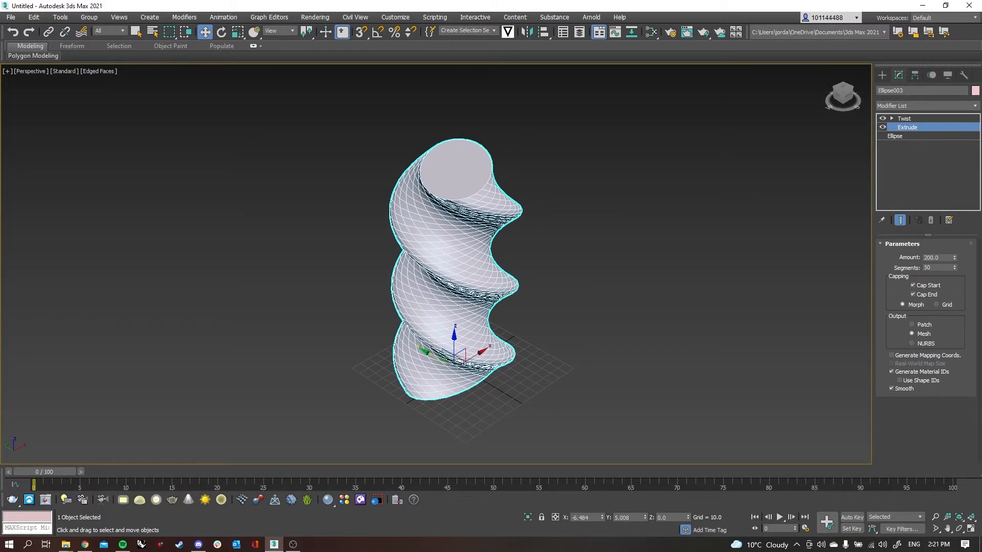
Step: Set the column's Twist angle to 1000
key("ctrl+d")
left_click(455, 246)
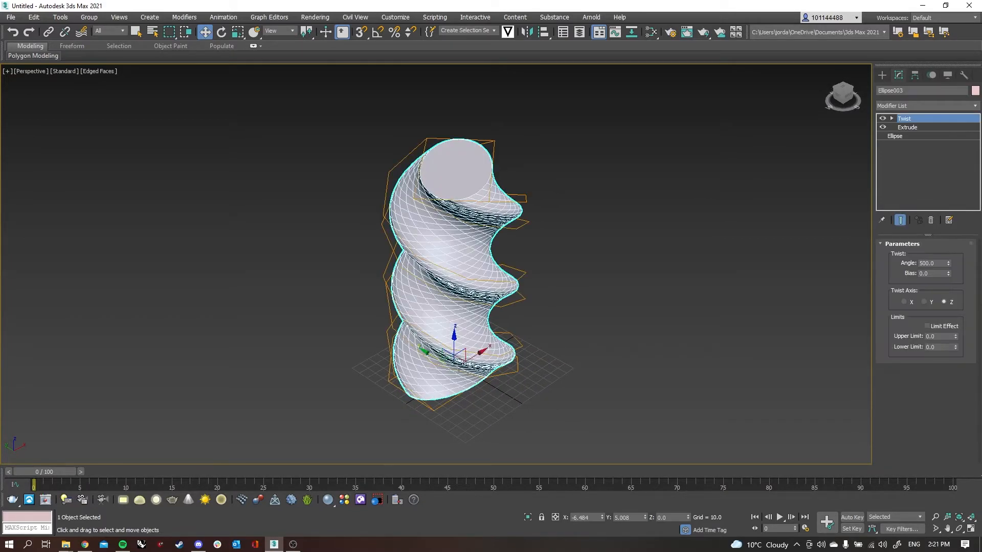
double_click(929, 263)
type("1000")
key("Return")
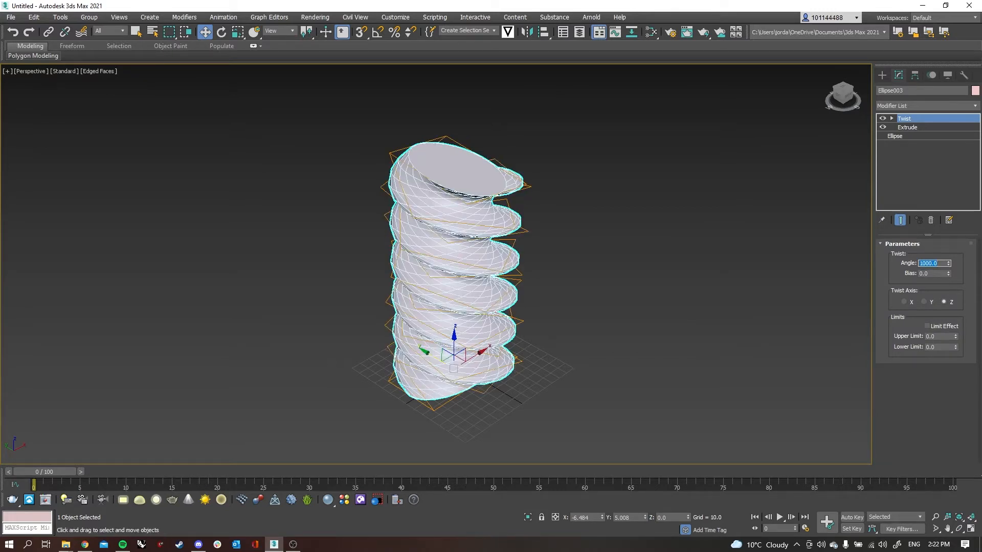
Step: Set the column's Extrude modifier to 100 segments
key("ctrl+d")
left_click(455, 245)
left_click(907, 127)
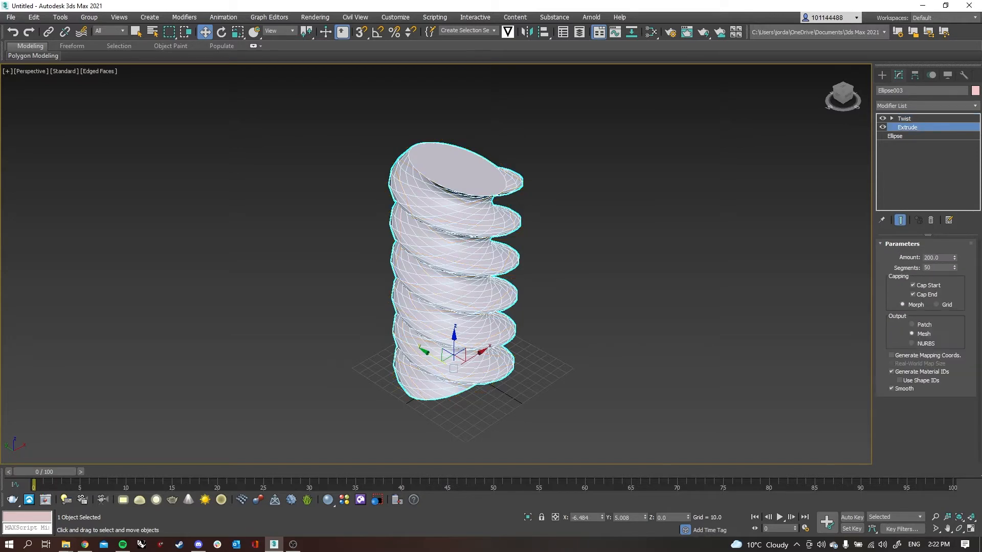
double_click(928, 268)
type("100")
key("Return")
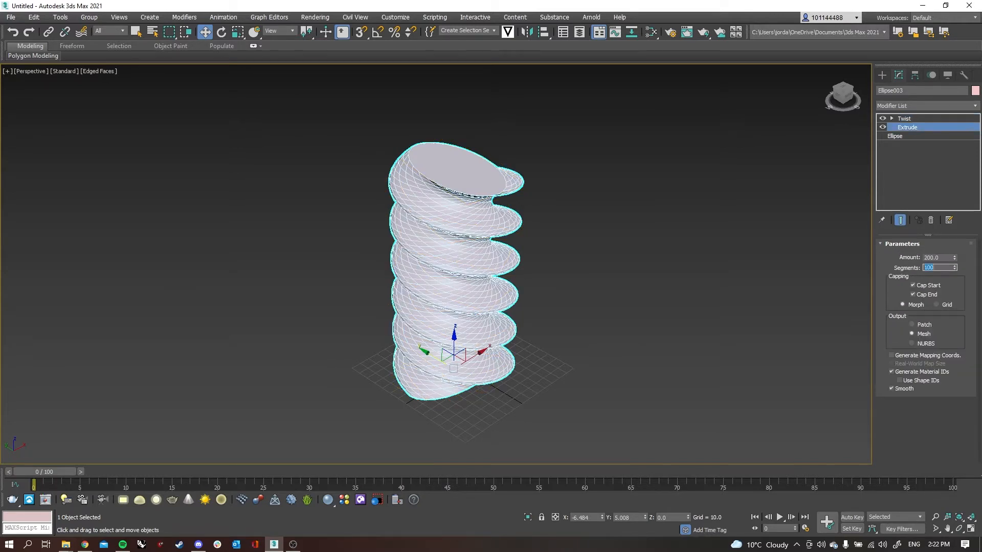
Step: Set the column's Twist angle to 750 and deselect the column
left_click(905, 119)
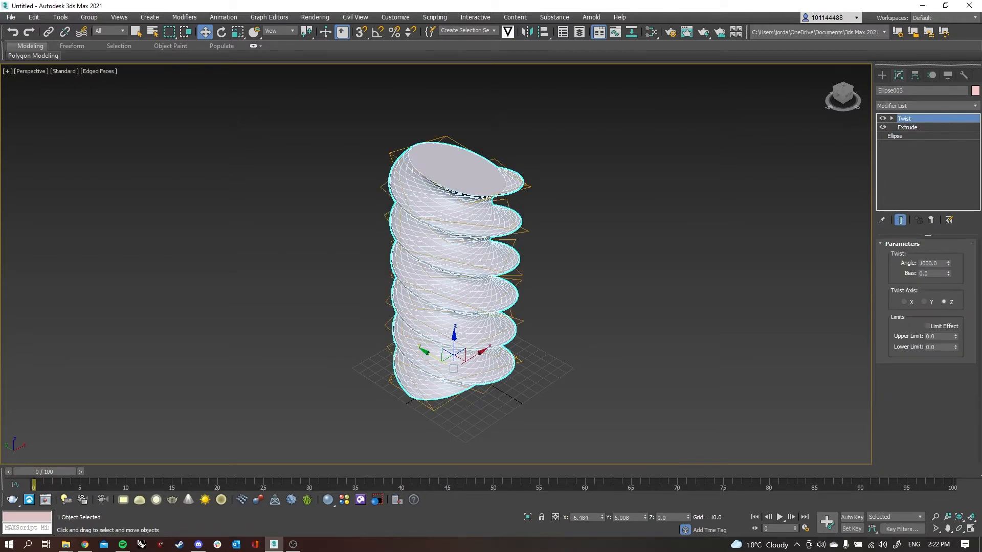
double_click(929, 263)
type("750")
key("Return")
middle_click_drag(594, 359, 532, 322, "alt")
middle_click_drag(438, 119, 485, 195)
middle_click_drag(484, 196, 179, 211, "alt")
left_click(179, 210)
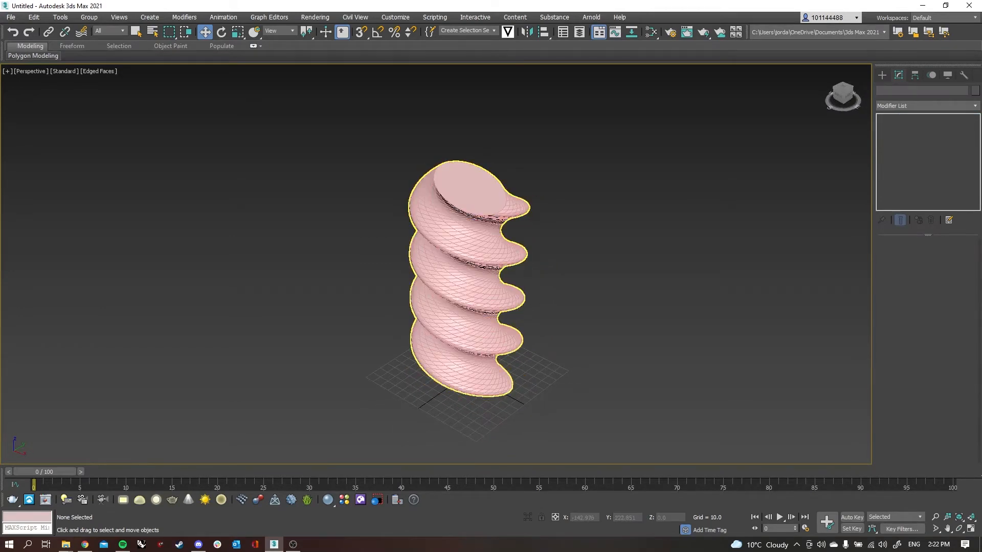
Step: Clone the twisted column in place as a reference object
left_click(463, 256)
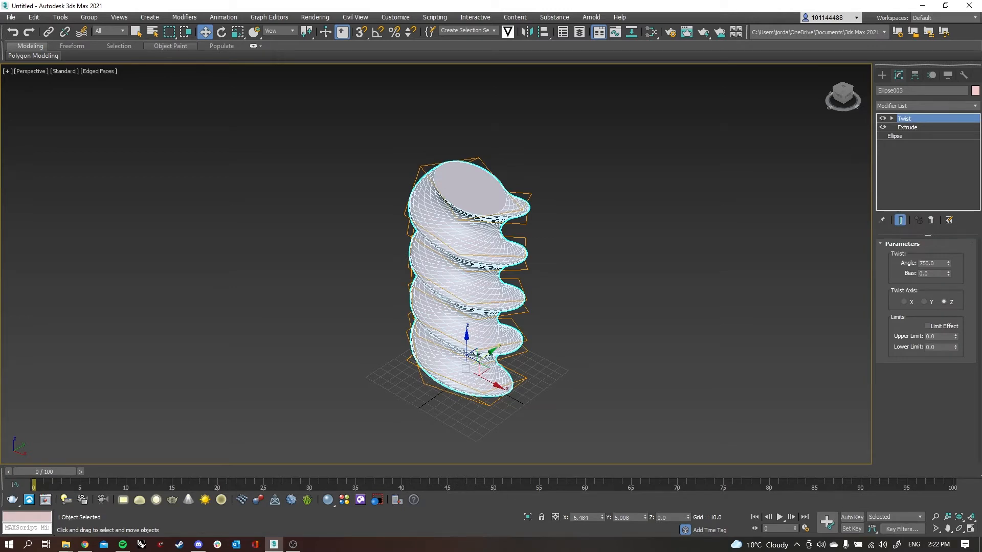
left_click(34, 17)
left_click(43, 96)
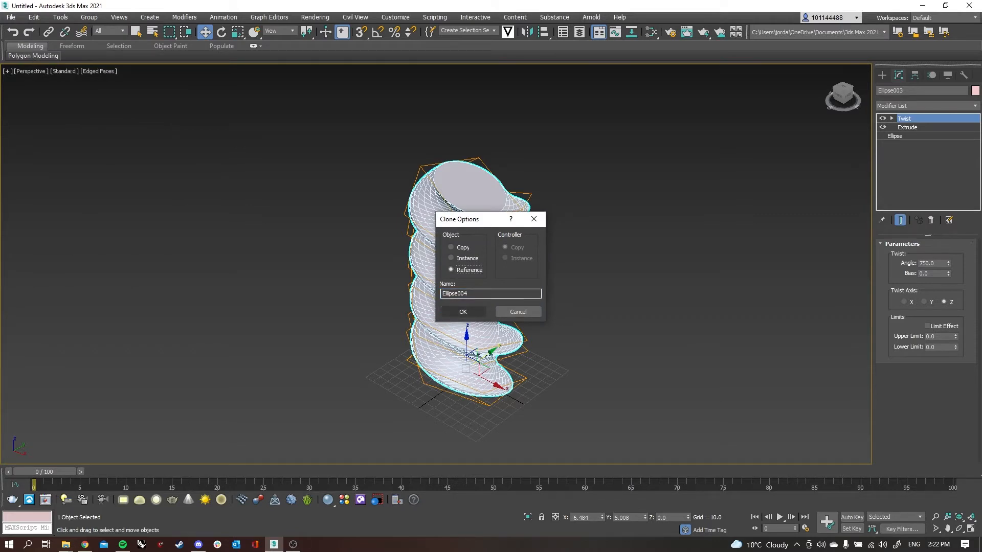
key("Return")
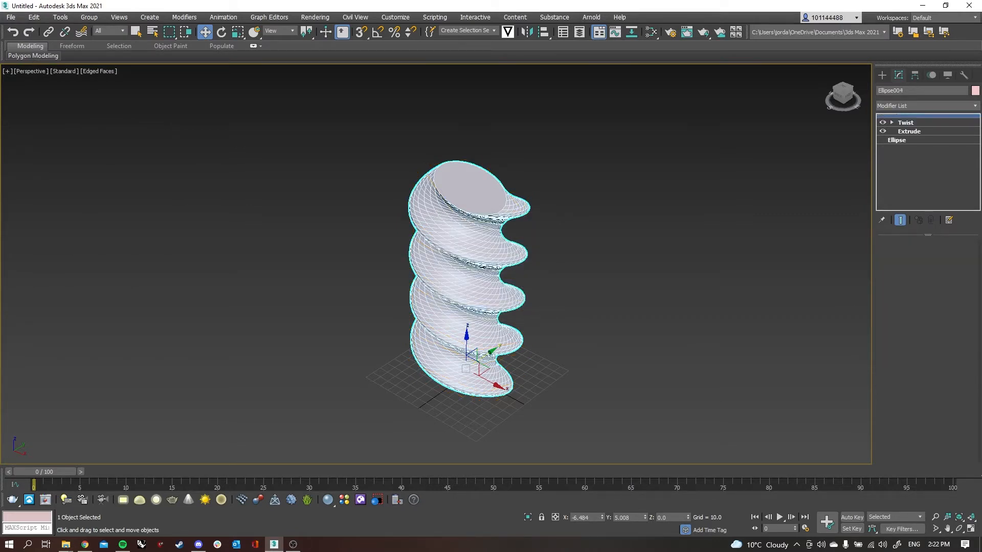
Step: Mirror the cloned column in place so it twists opposite to the original, and clear the selection
left_click(527, 32)
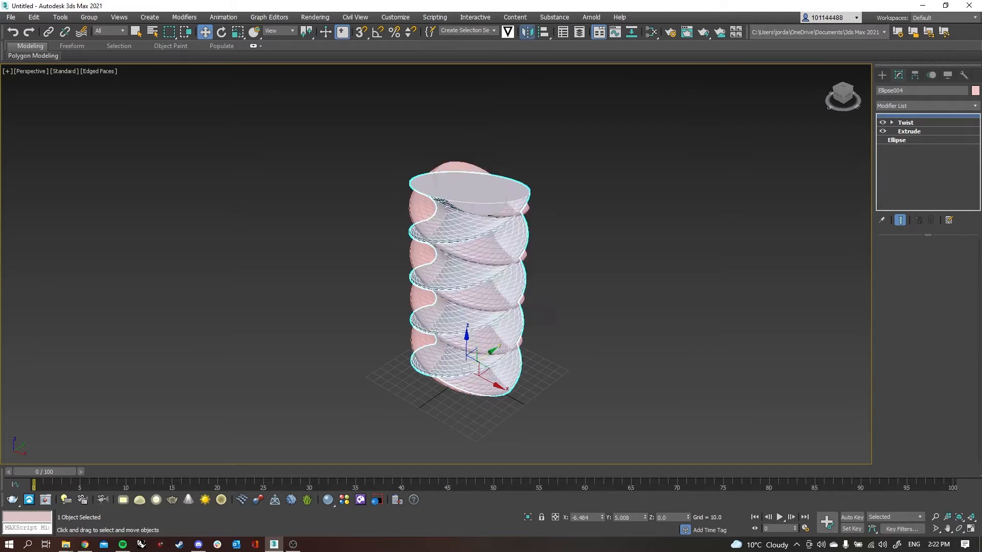
key("Return")
key("ctrl+d")
scroll(525, 187, "up", 2)
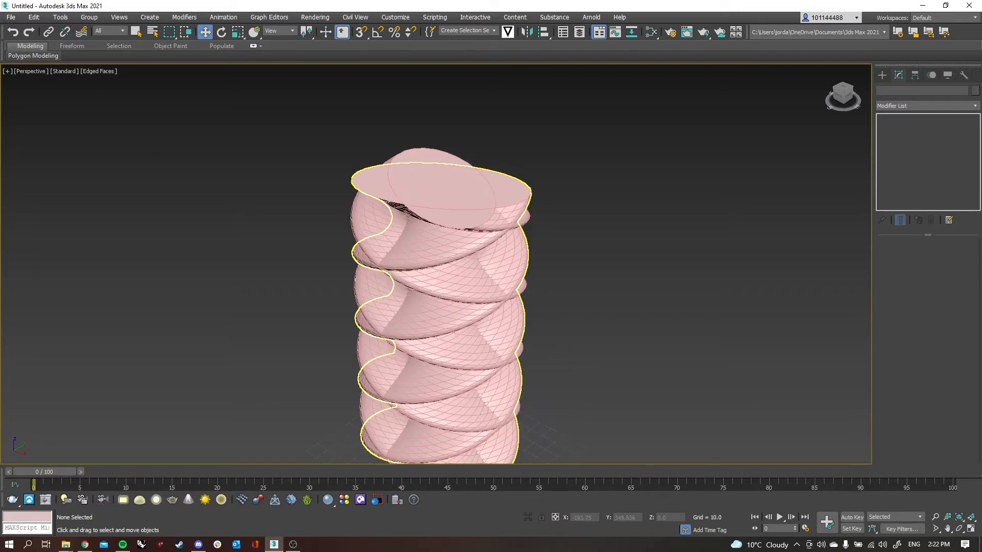
Step: Select the mirrored reference and the original column in turn to examine how the two overlap
left_click(460, 246)
middle_click_drag(460, 246, 485, 198)
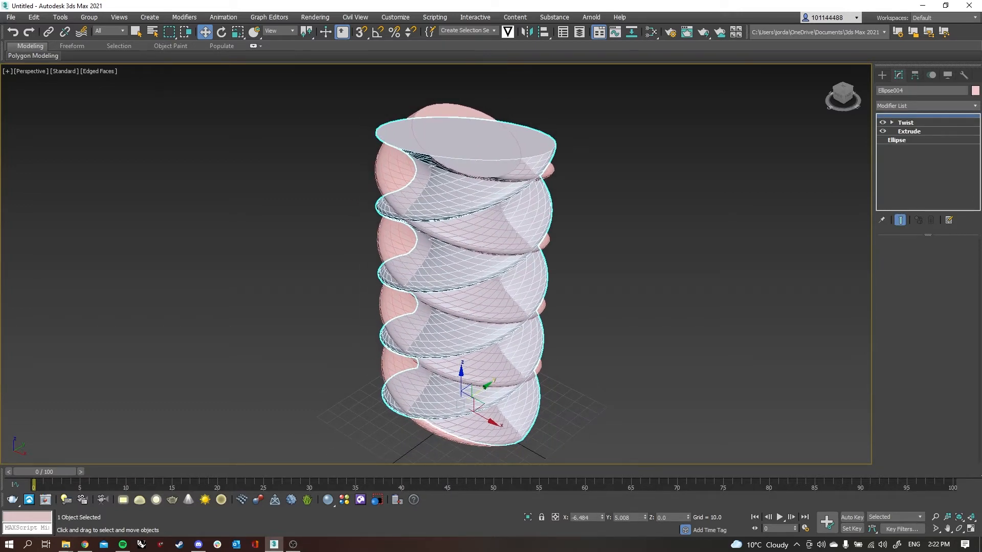
left_click(397, 173)
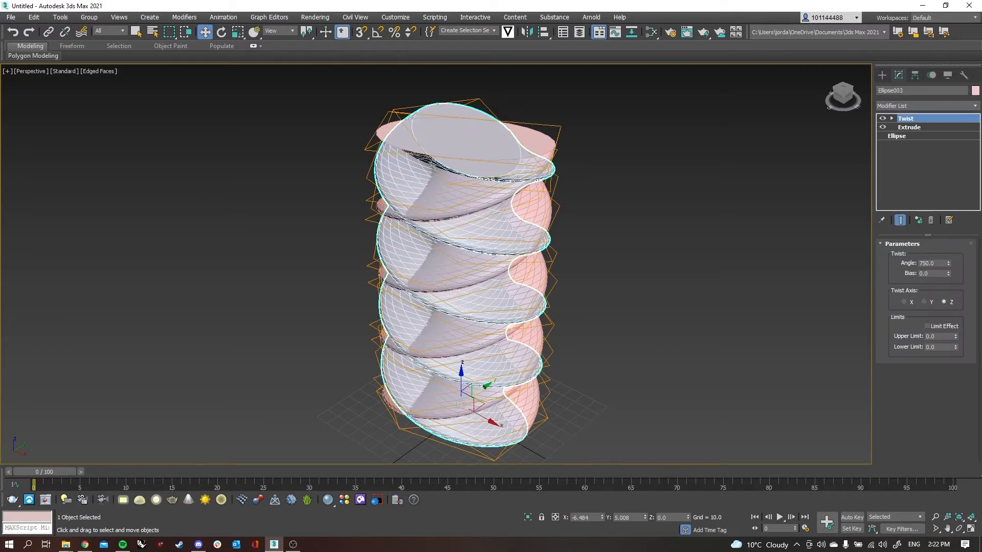
left_click(588, 215)
left_click(397, 174)
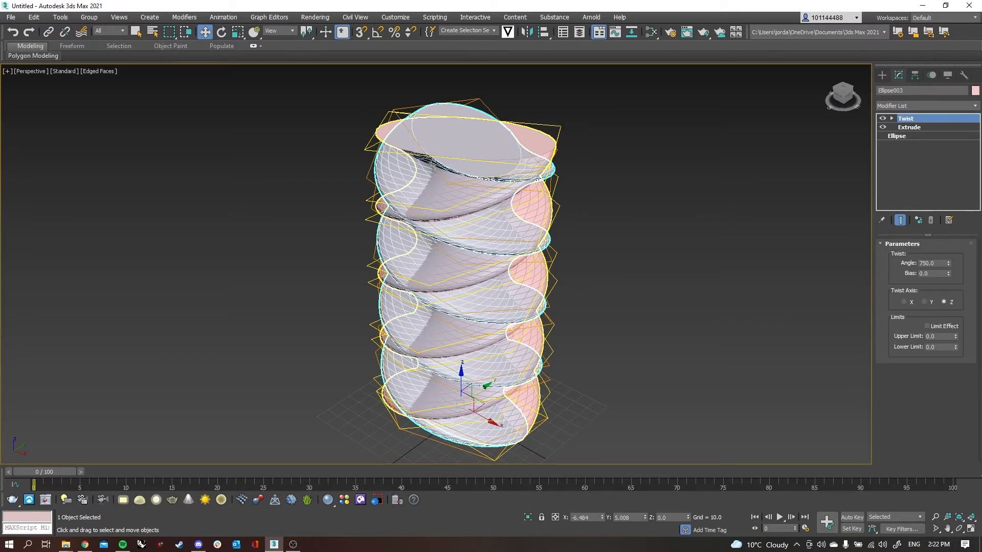
left_click(532, 215)
left_click(396, 174)
Step: Select the mirrored reference column and set its Twist angle to 1000
left_click(532, 215)
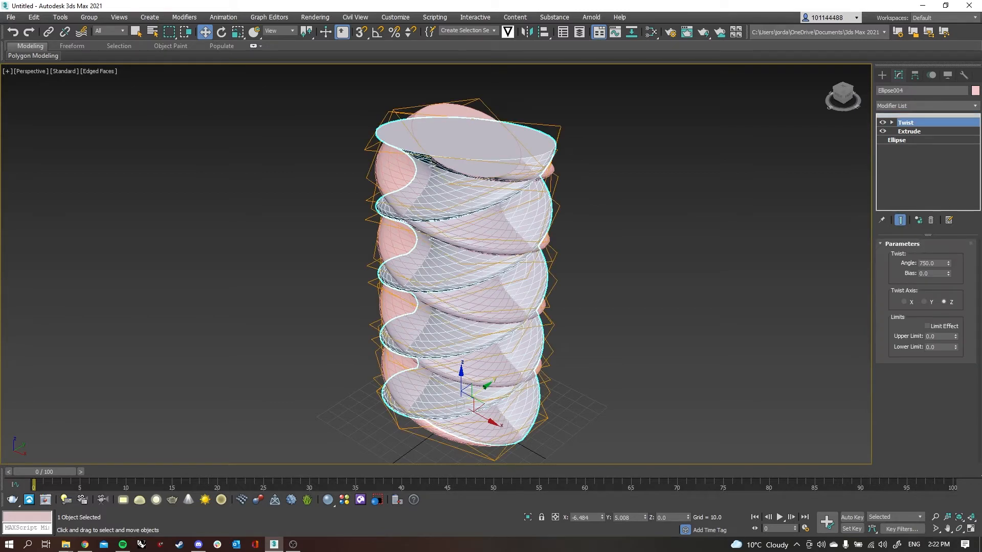
left_click_drag(937, 263, 918, 263)
type("1000")
key("Return")
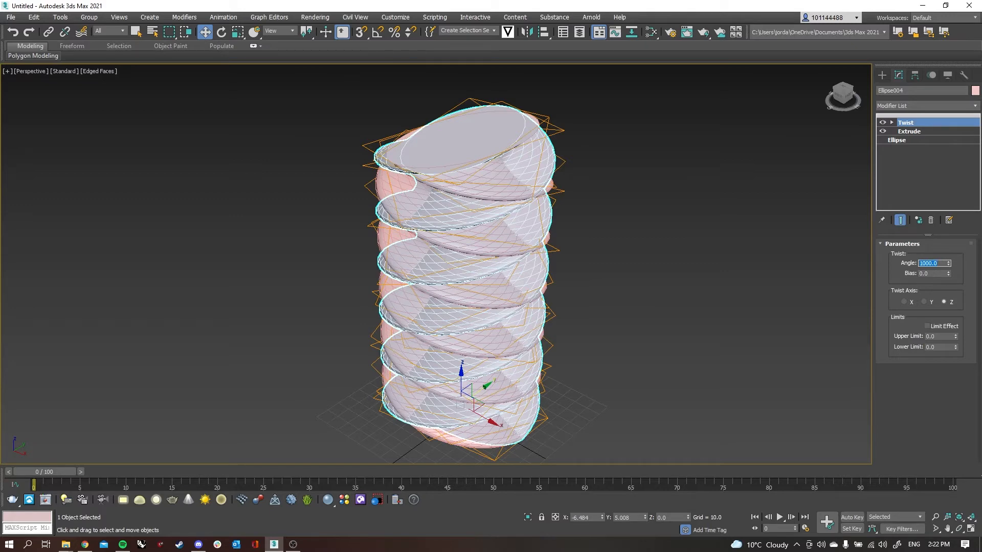
Step: Set the mirrored reference column's Twist angle to 2000 and clear the selection
type("2000")
key("Return")
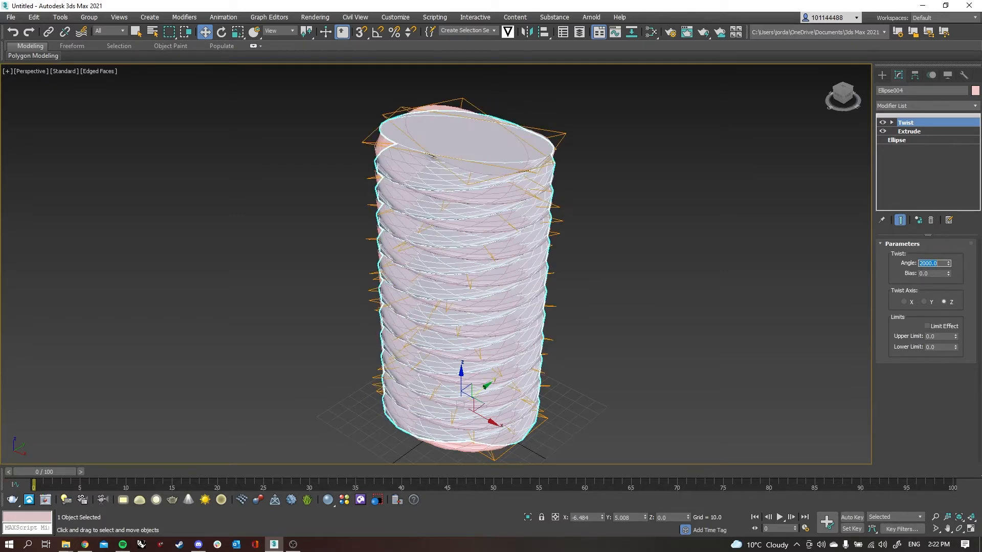
left_click(665, 266)
Step: Select the original column and set its Twist angle to 200
left_click(450, 266)
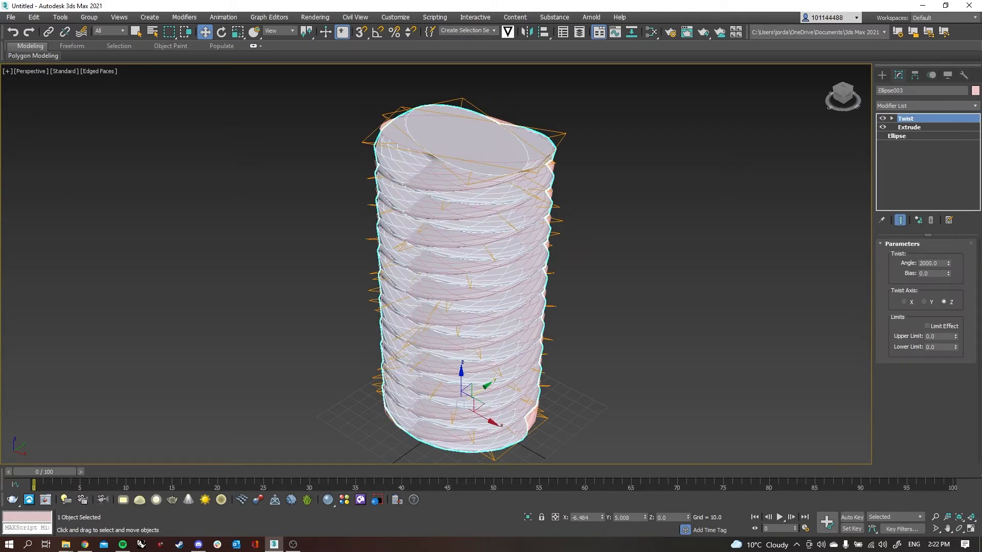
left_click_drag(938, 263, 919, 263)
type("200")
key("Return")
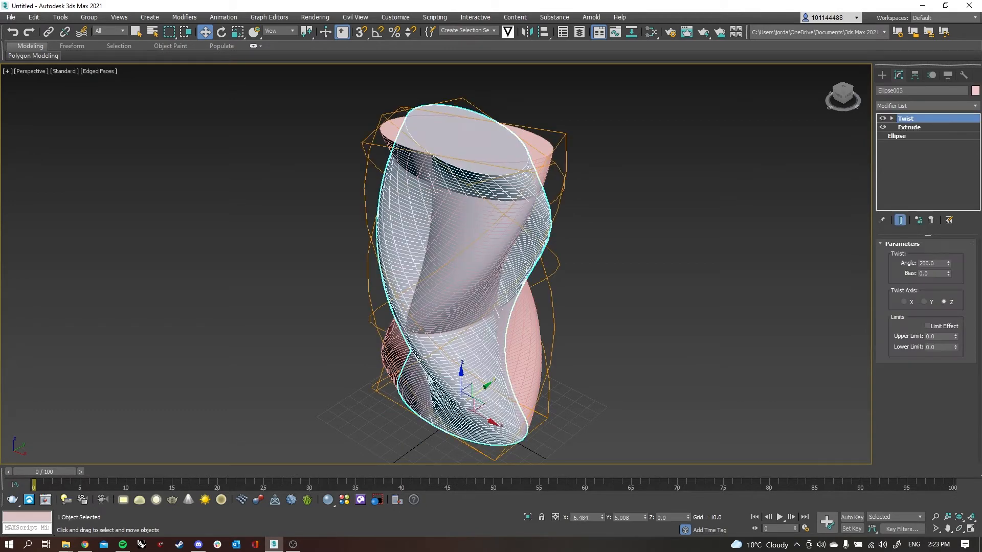
Step: Set the original column's Twist angle to 750 and clear the selection
left_click_drag(939, 262, 929, 263)
type("750")
key("Return")
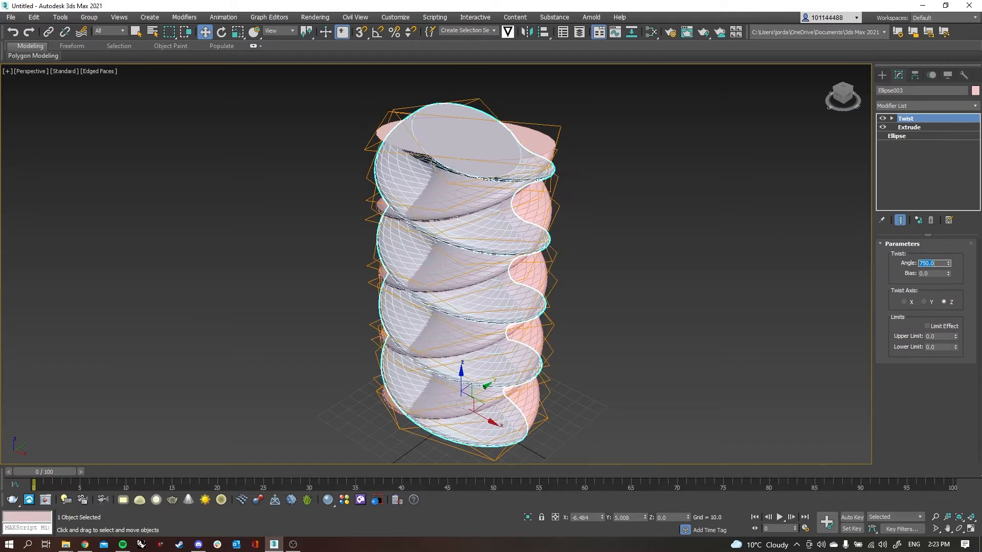
left_click(614, 154)
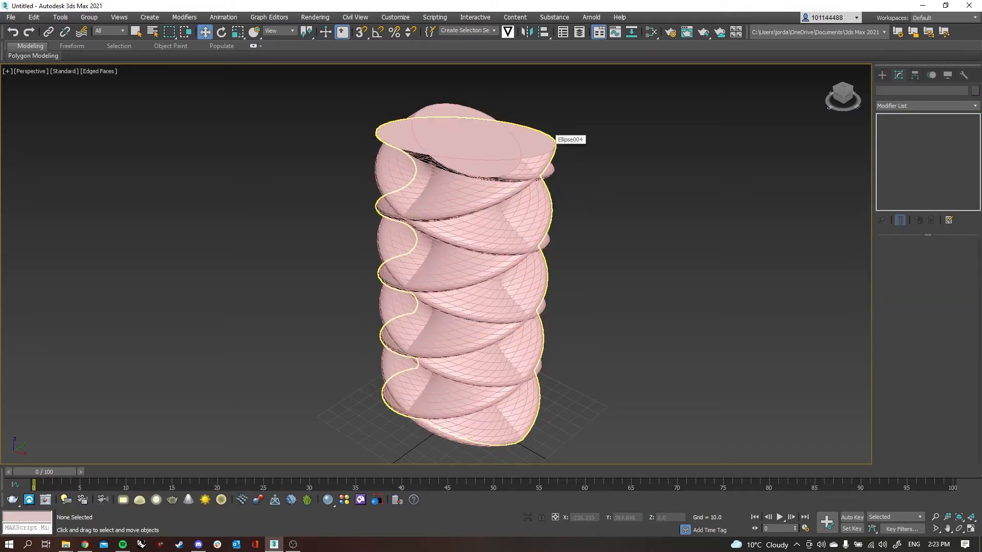
Step: Create a Boolean compound object from the original twisted column and add the mirrored reference column as an operand
left_click(460, 230)
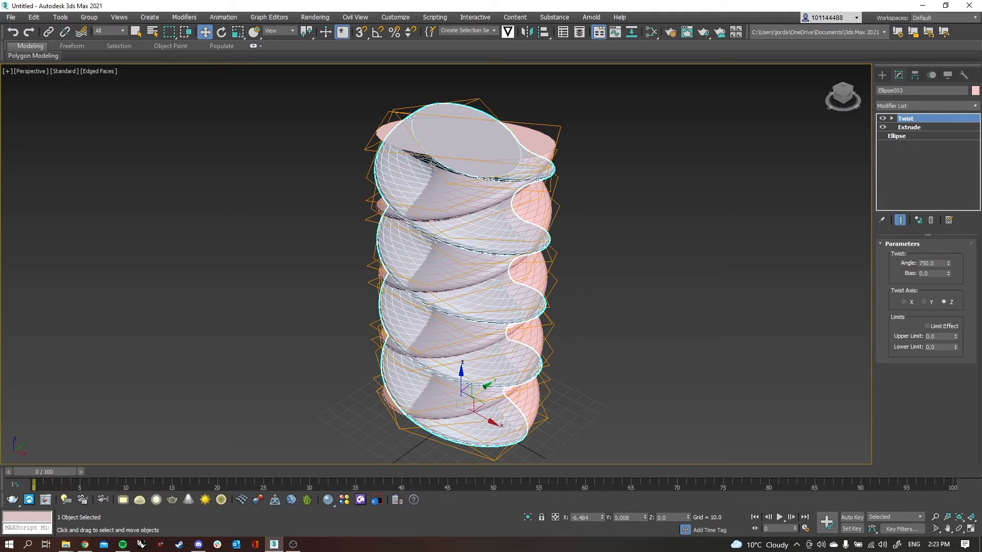
left_click(882, 74)
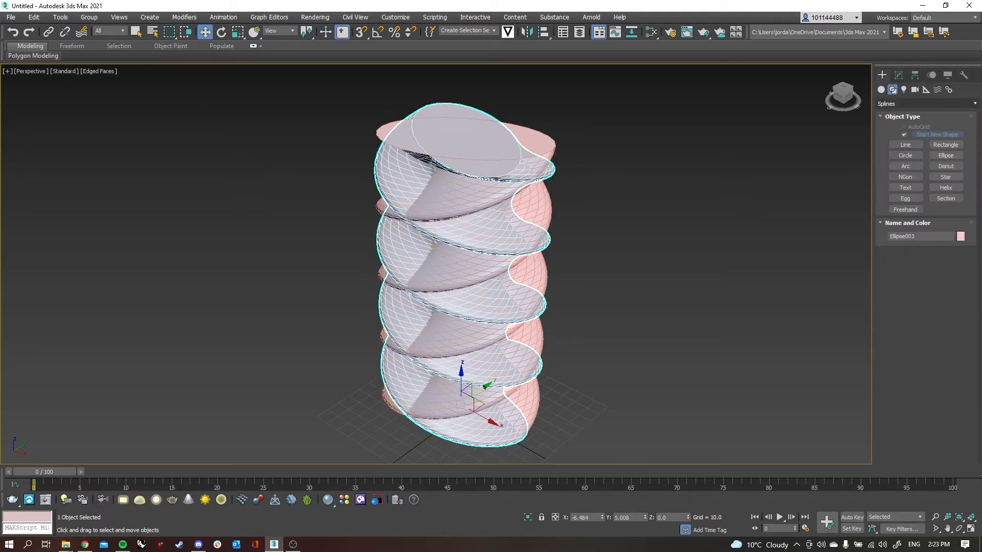
left_click(880, 89)
left_click(925, 103)
left_click(902, 132)
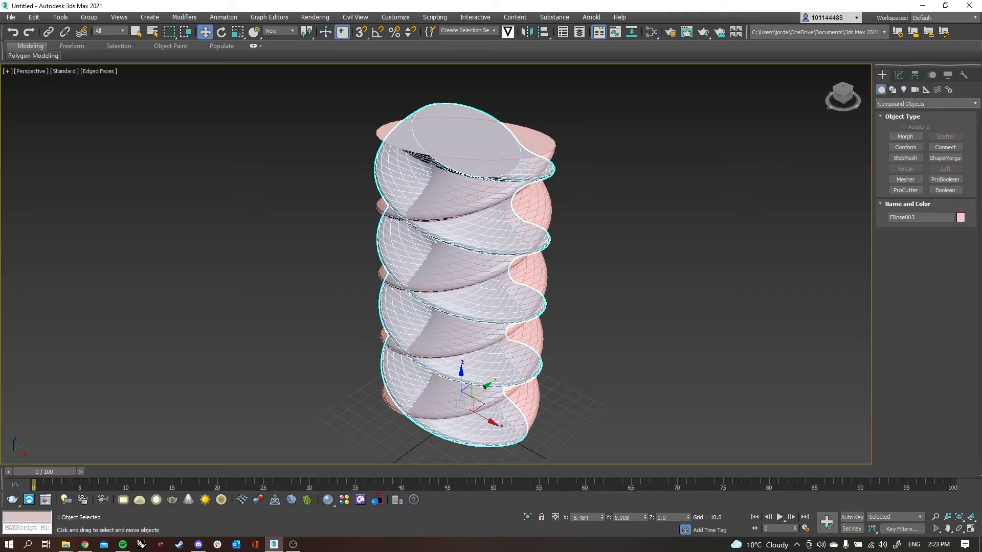
left_click(945, 190)
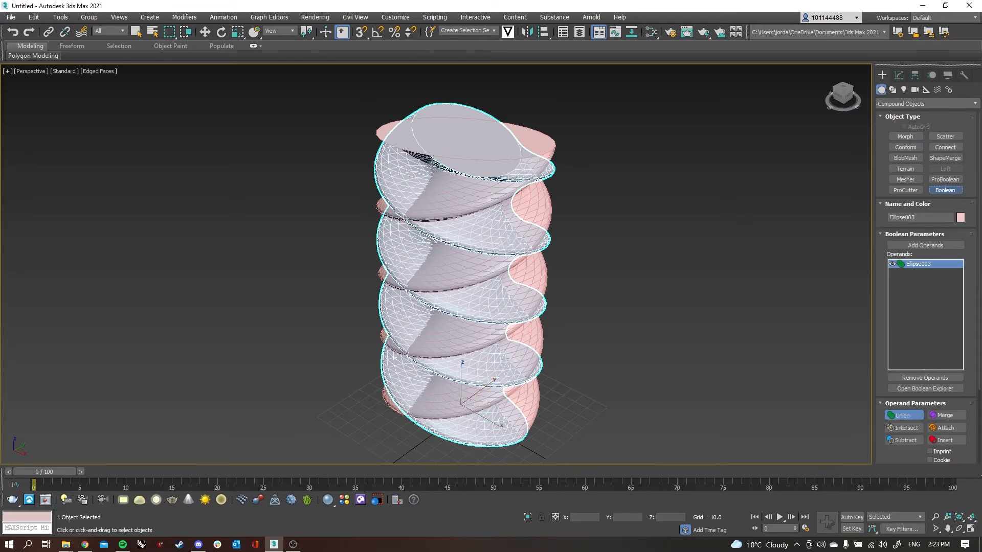
left_click(926, 245)
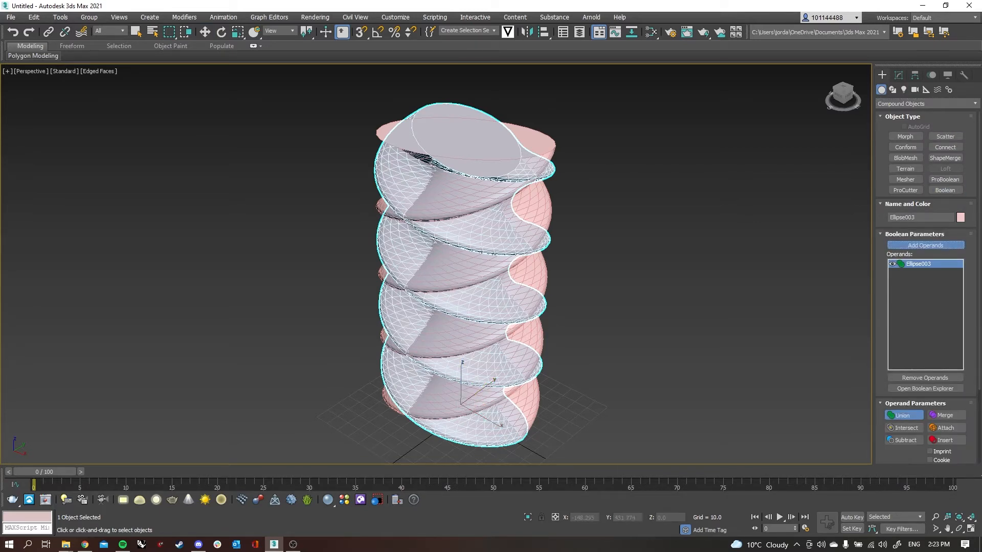
left_click(534, 220)
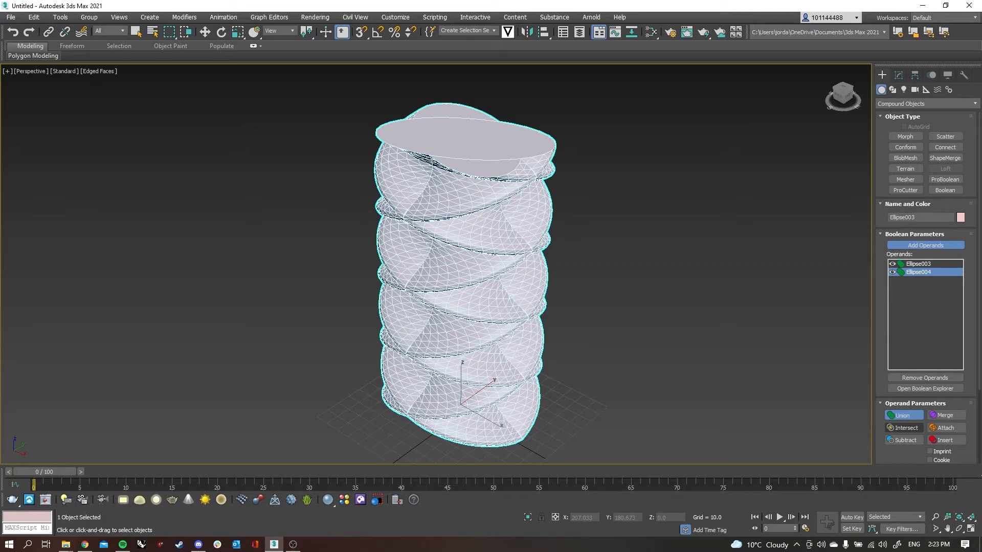
Step: Try the Intersect, Subtract and Merge operations in turn on the mirrored column operand
left_click(904, 428)
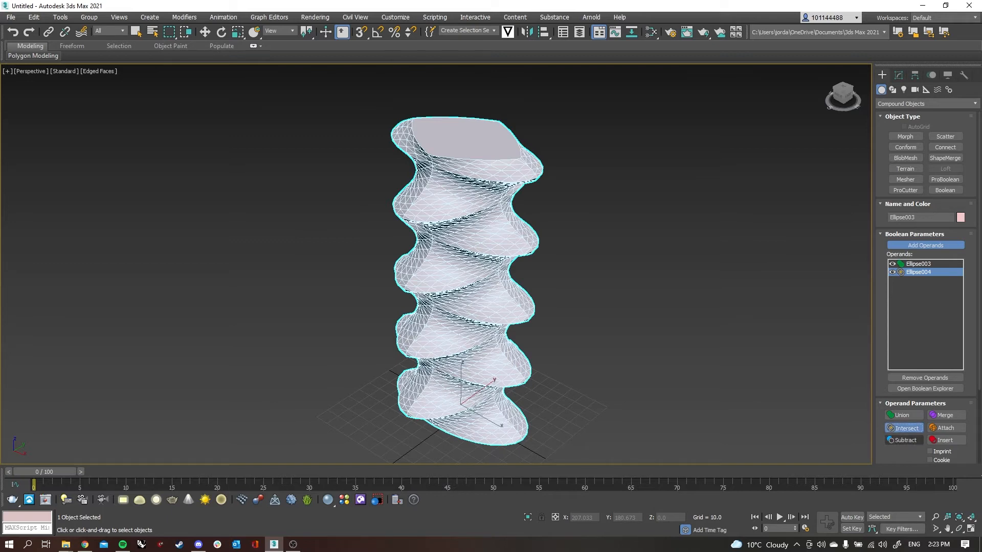
left_click(903, 440)
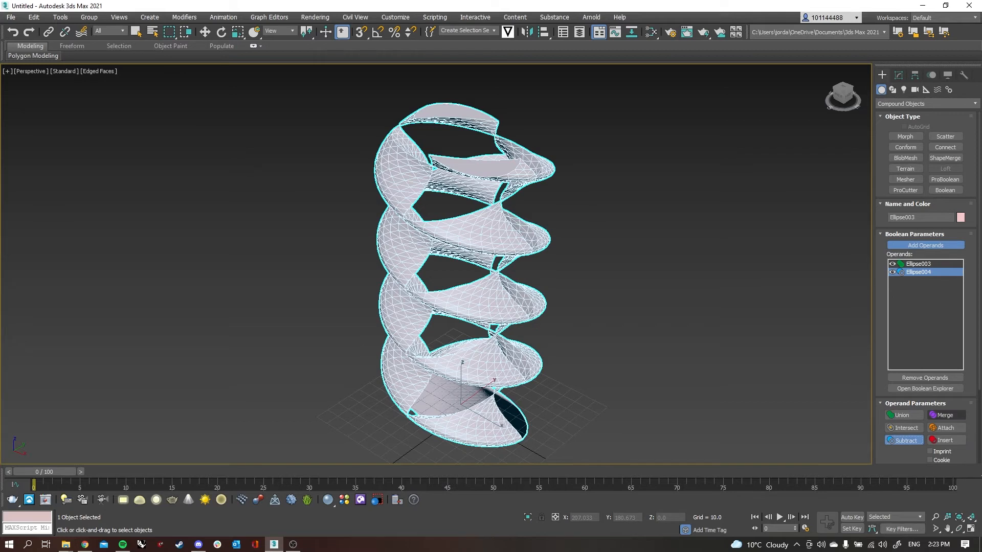
left_click(946, 415)
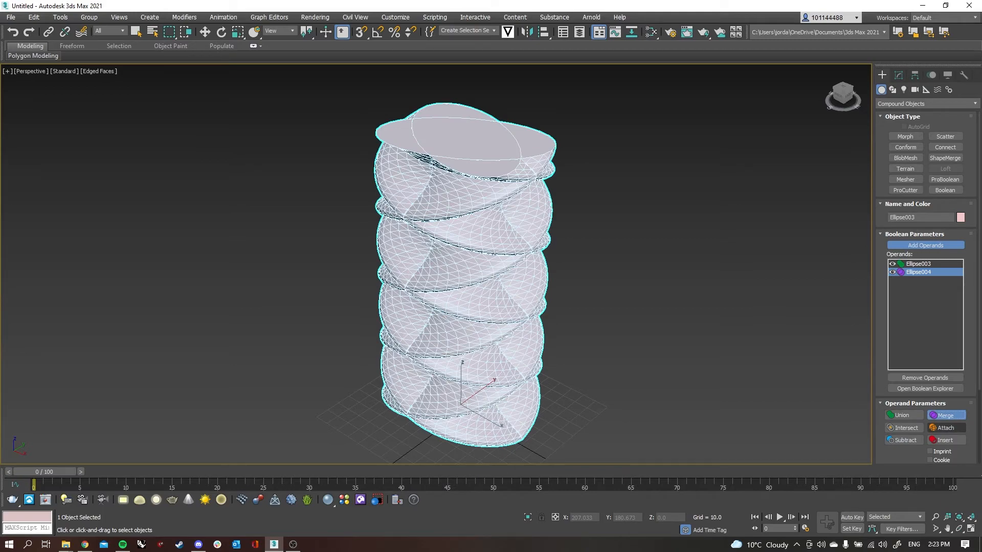
Step: Set the mirrored column operand's Boolean operation to Intersect
left_click(905, 428)
scroll(921, 358, "down", 3)
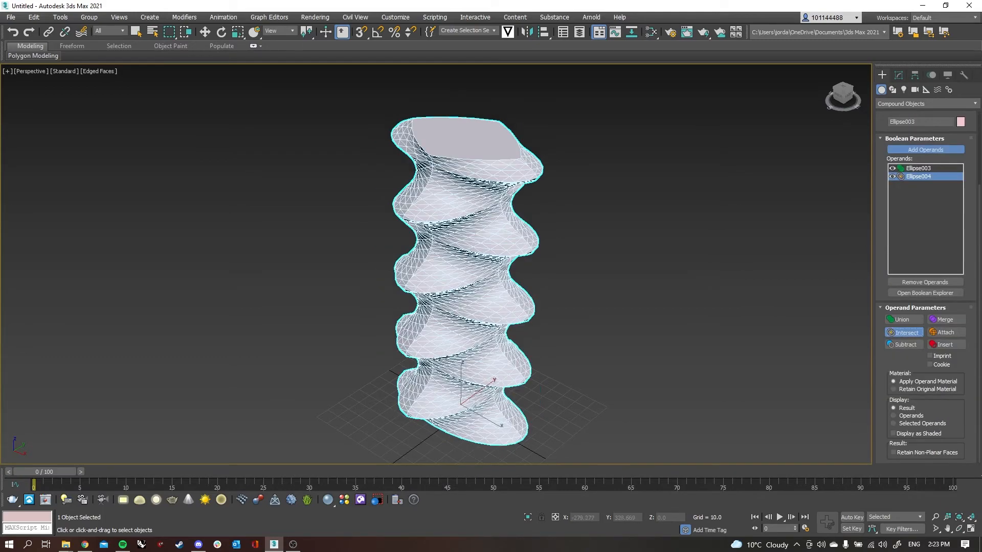
middle_click_drag(463, 146, 465, 145, "alt")
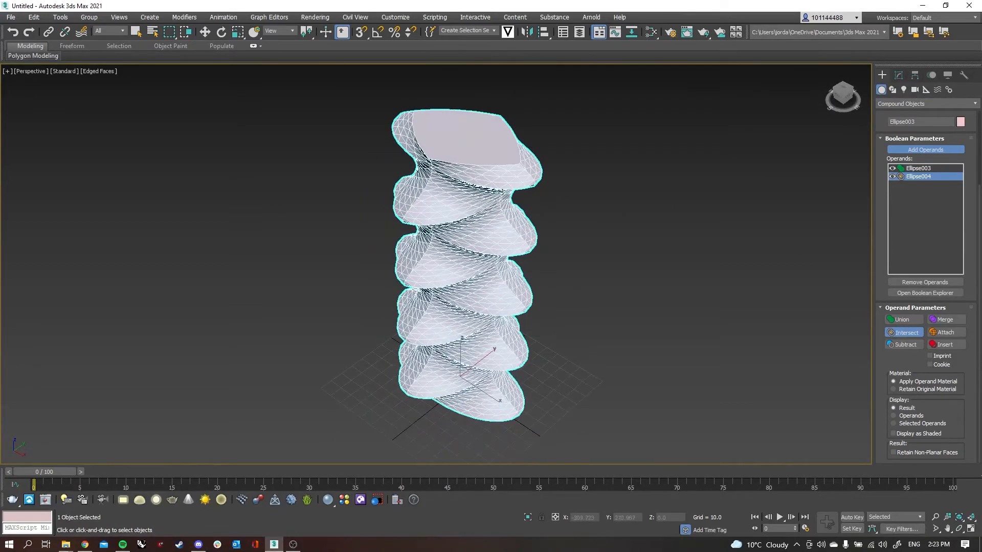
key("w")
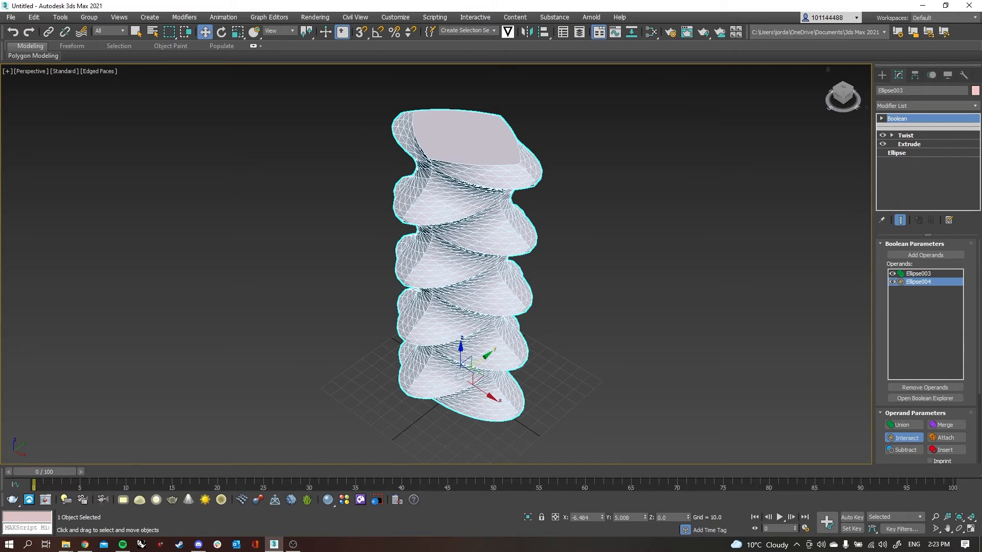
Step: Enter the Boolean's Operands level and switch the Twist and Extrude modifiers off and back on to examine their effect
left_click(881, 119)
left_click(905, 127)
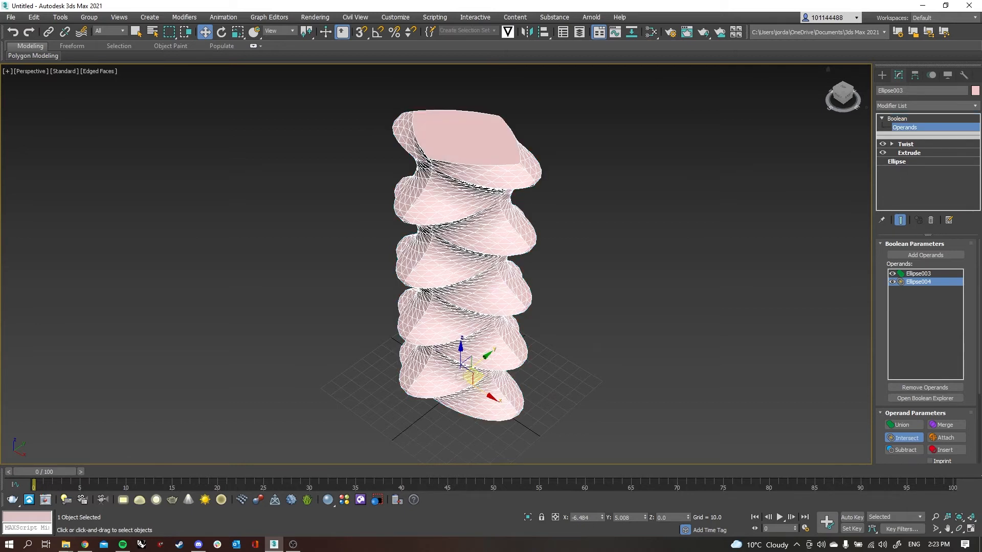
left_click(882, 143)
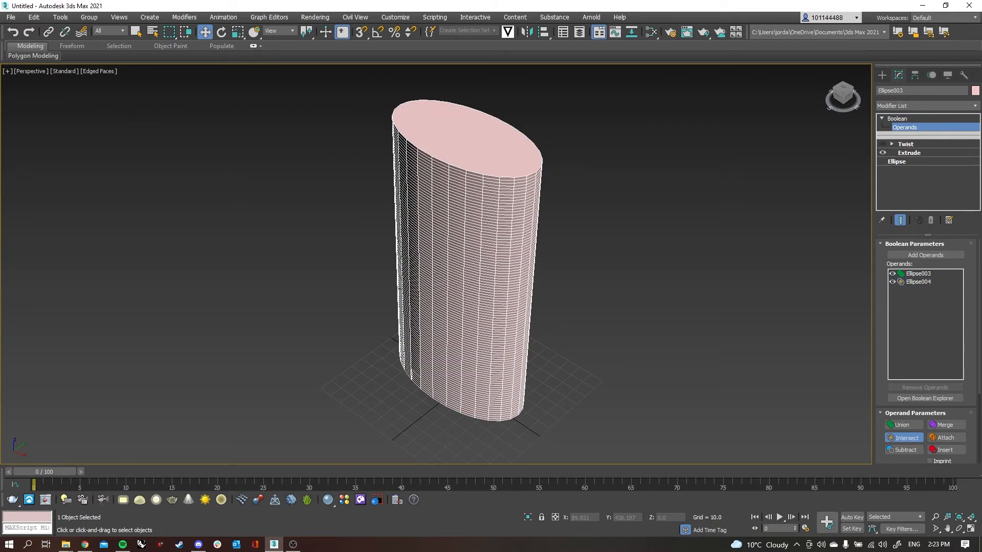
left_click(883, 144)
left_click(883, 153)
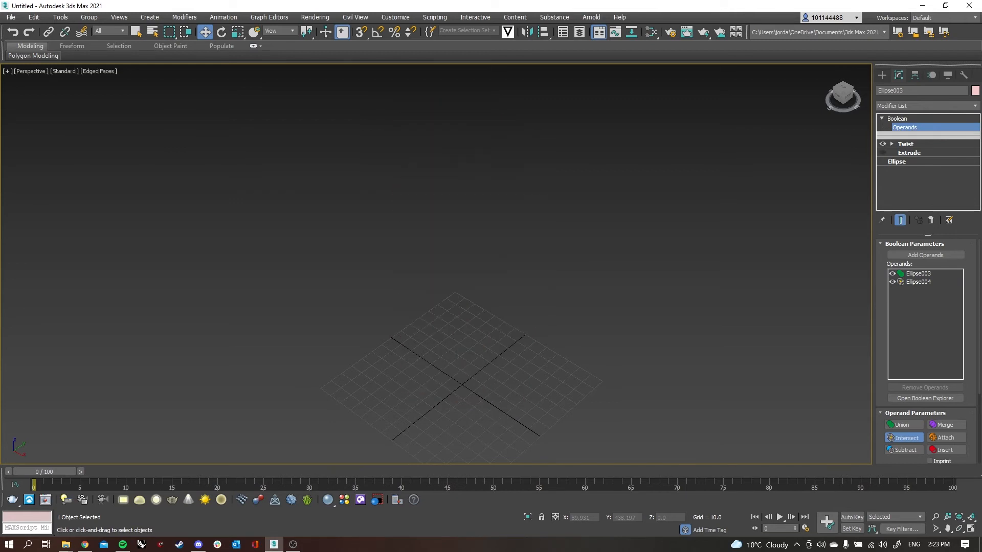
left_click(883, 153)
Step: Set the base ellipse's Length to 50 beneath the Boolean operand's modifiers
left_click(897, 161)
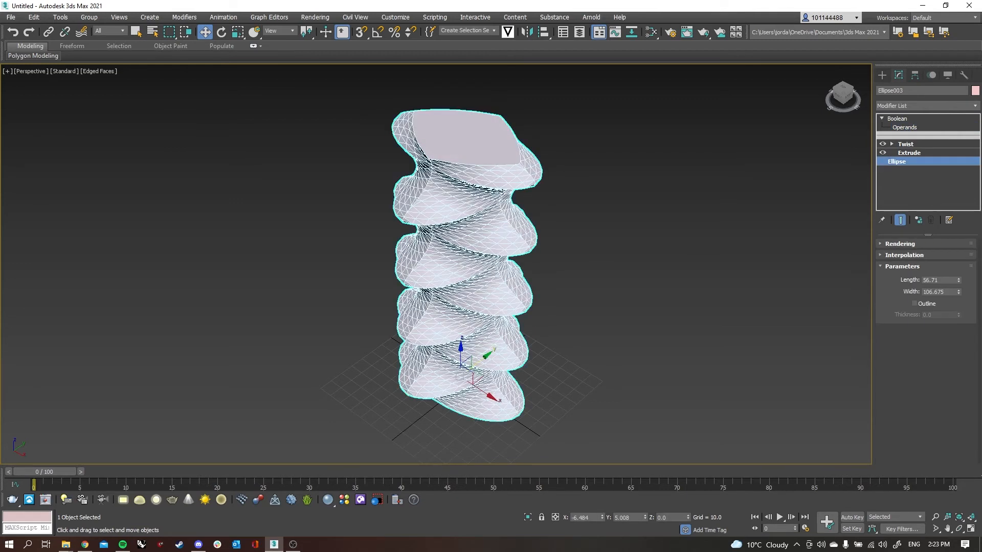
left_click(936, 281)
type("50")
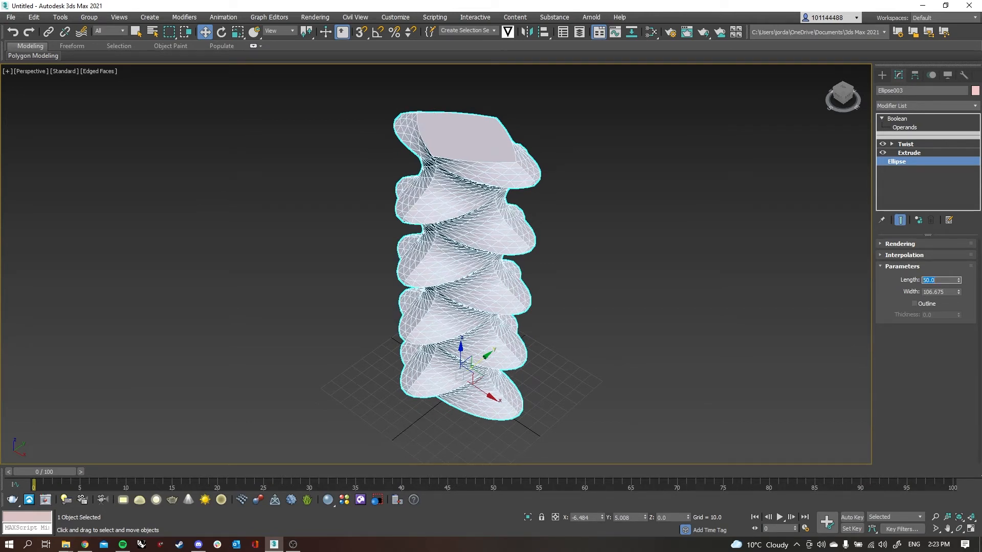
Step: Set the operand's Extrude amount to 100
left_click(908, 153)
left_click(939, 258)
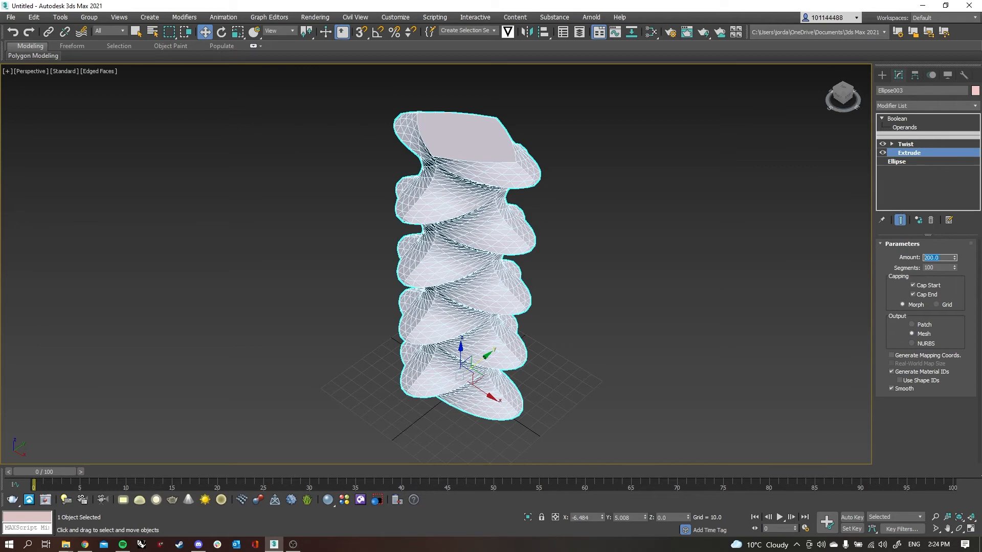
type("100")
key("Return")
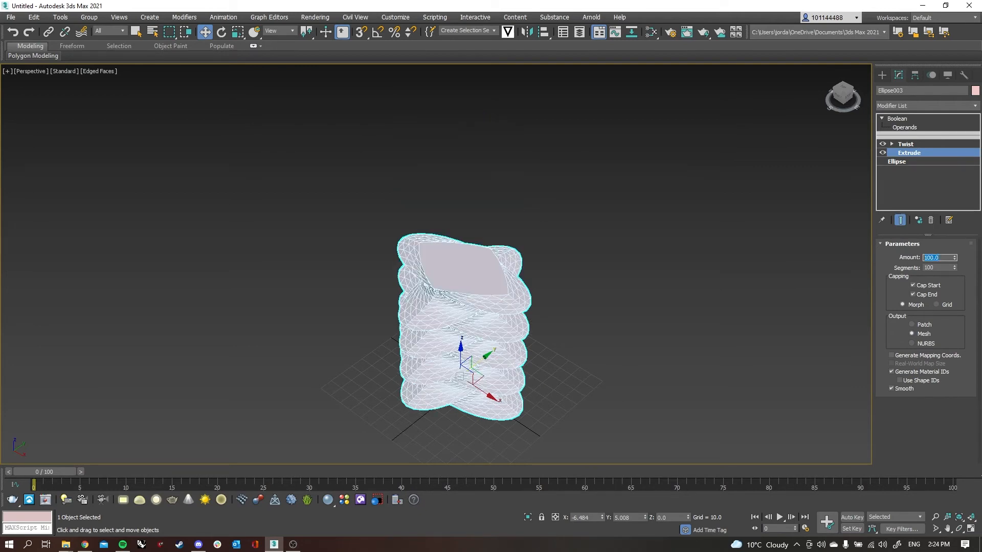
mouse_move(472, 268)
middle_mouse_down("alt")
mouse_move(472, 217)
mouse_move(473, 260)
mouse_move(462, 240)
mouse_move(454, 257)
middle_mouse_up("alt")
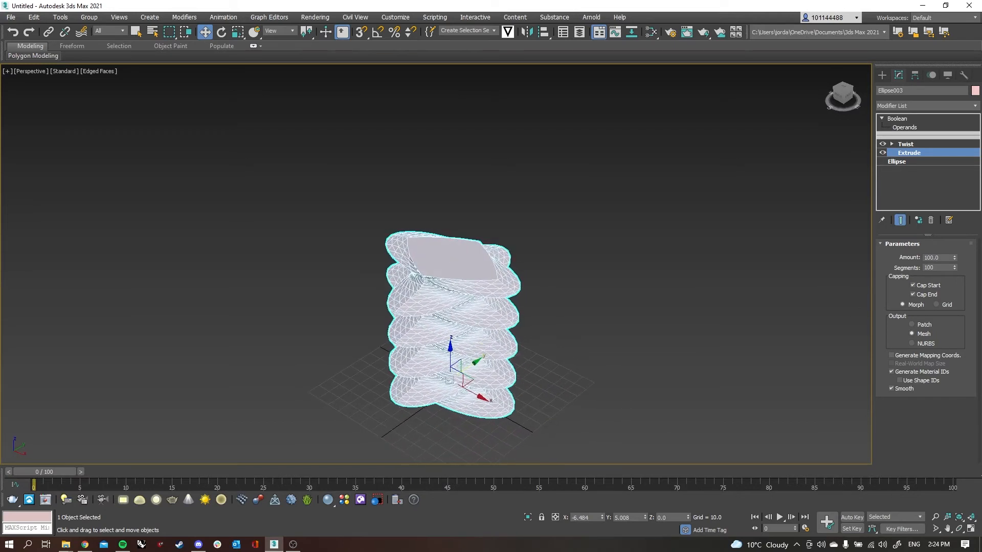
Step: Set the base ellipse's Length to 10 and inspect the intersected shape
left_click(897, 162)
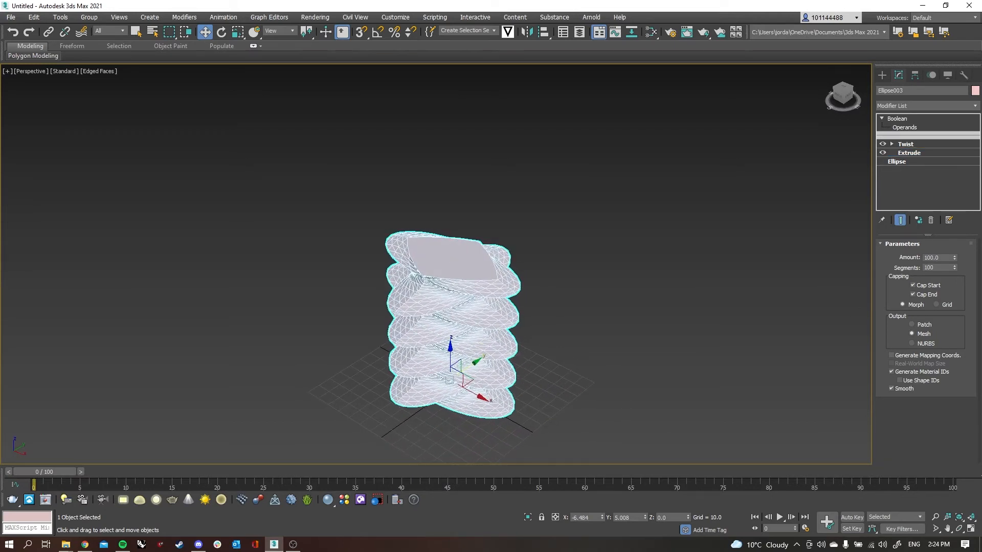
double_click(940, 280)
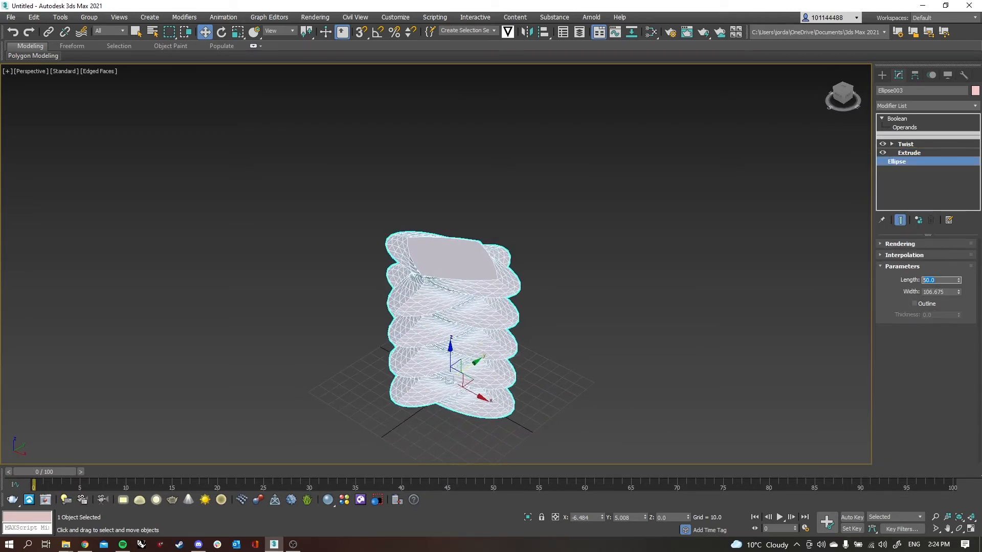
type("10")
key("Return")
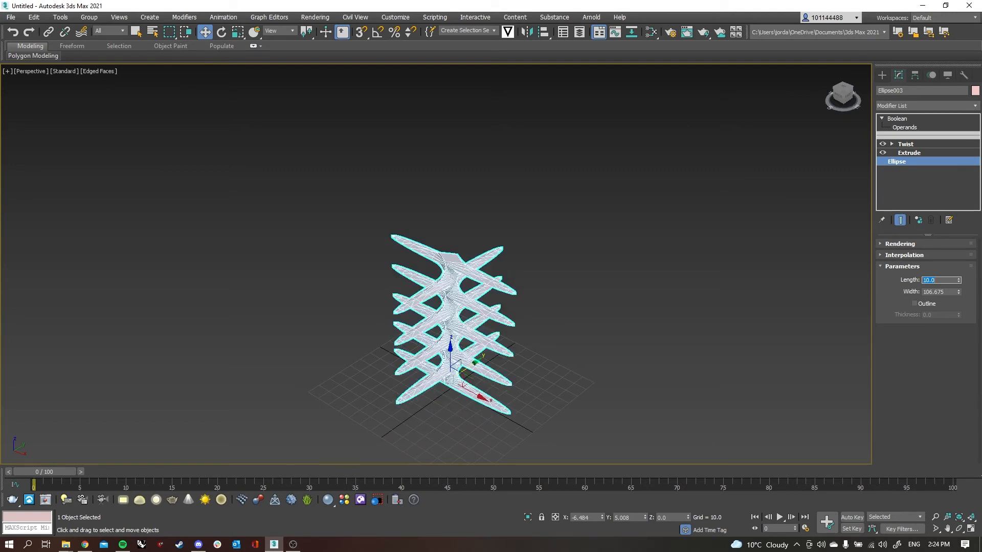
middle_click_drag(449, 258, 470, 266, "alt")
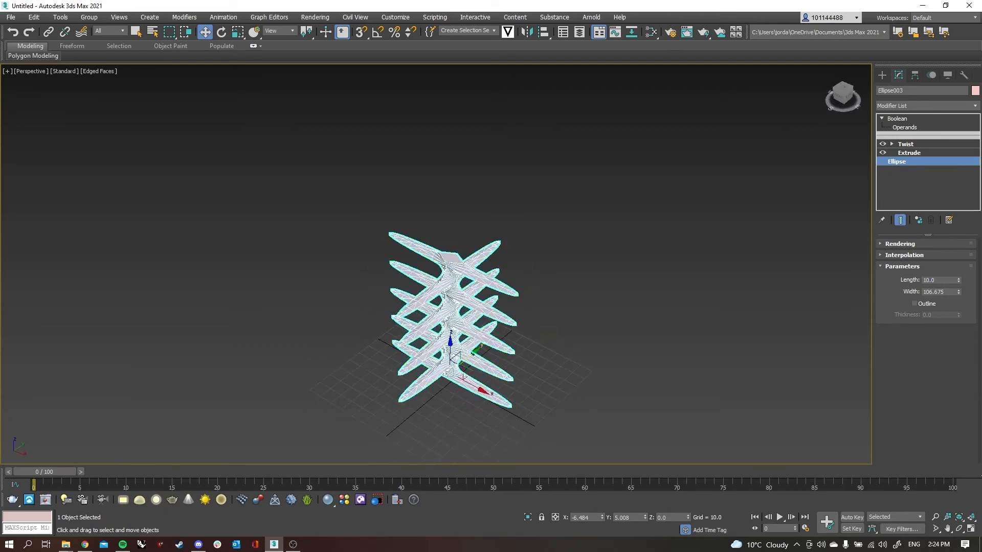
Step: Set the base ellipse's Length to 100 and inspect the intersected shape
double_click(939, 280)
type("100")
key("Return")
mouse_move(531, 294)
middle_mouse_down("alt")
mouse_move(509, 284)
mouse_move(521, 282)
middle_mouse_up("alt")
middle_click_drag(451, 242, 292, 236, "alt")
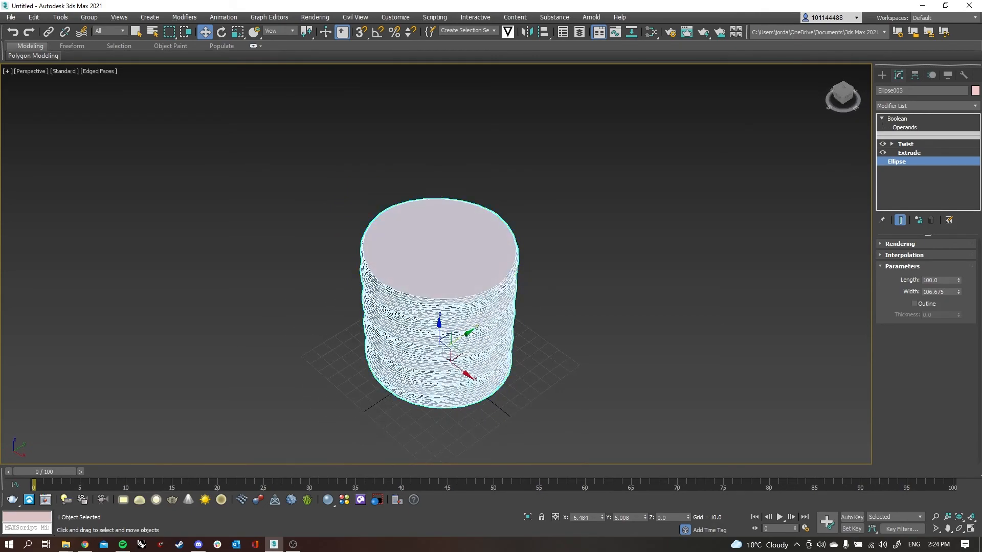
Step: Set the operand's Extrude amount to 500 and inspect the full height of the column
left_click(909, 152)
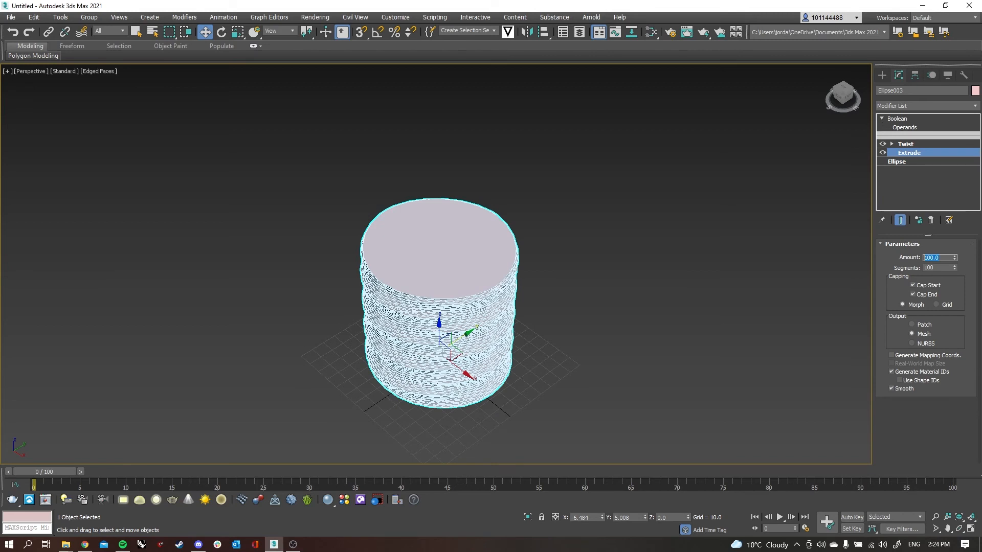
type("500")
key("Return")
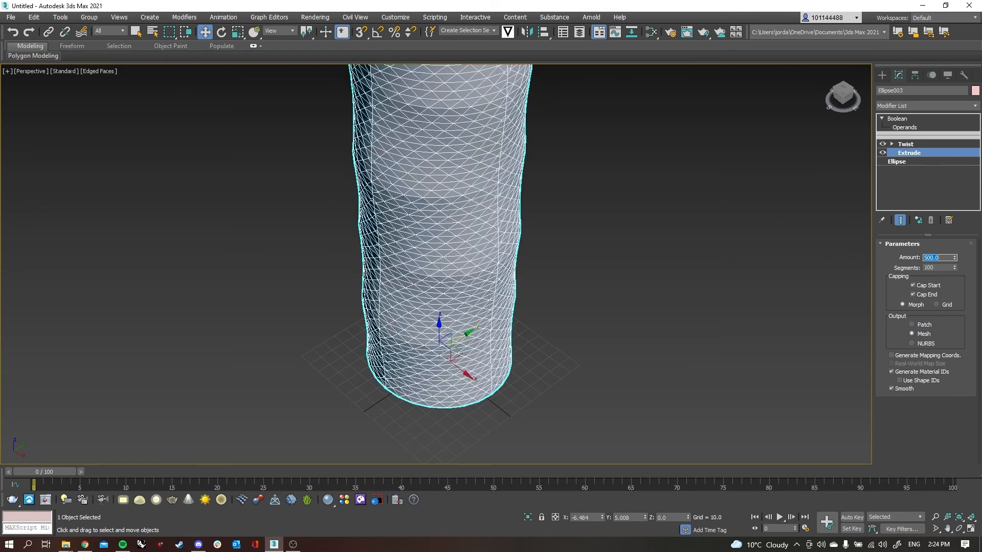
scroll(536, 223, "down", 4)
middle_click_drag(536, 223, 506, 300)
scroll(500, 286, "up", 2)
Step: Return to the Boolean level, undo the latest ellipse length and extrusion changes, and clear the selection
left_click(897, 118)
left_click(882, 118)
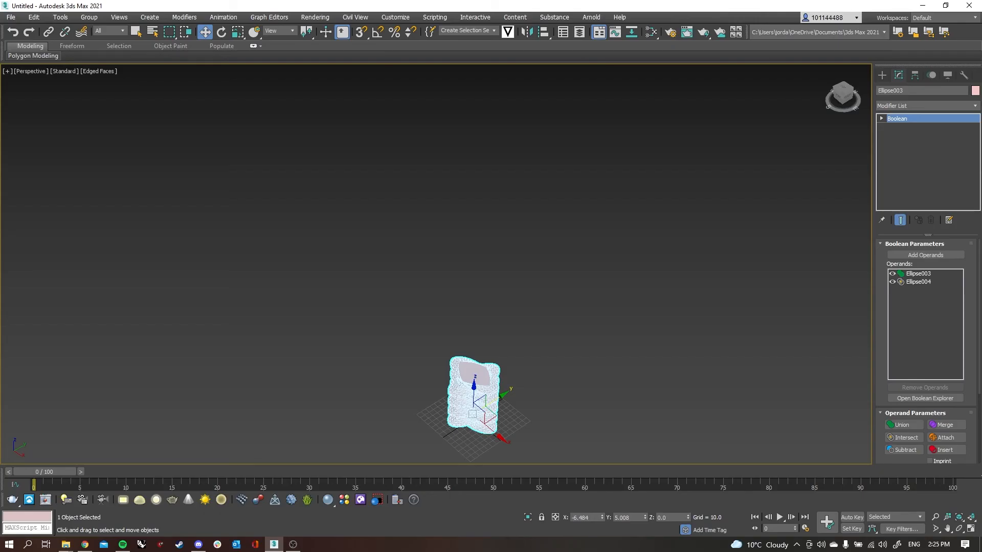
key("ctrl+d")
scroll(474, 390, "up", 4)
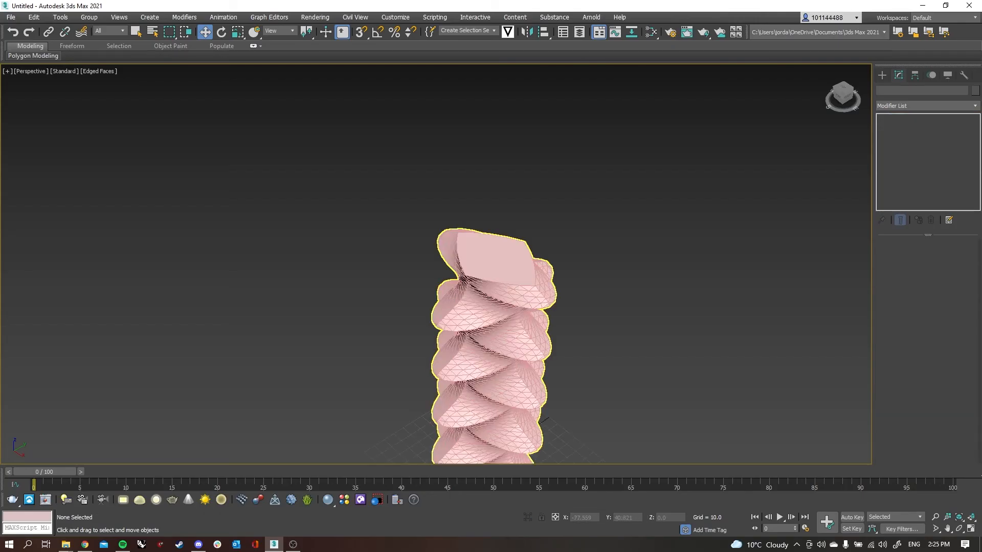
middle_click_drag(501, 393, 477, 310)
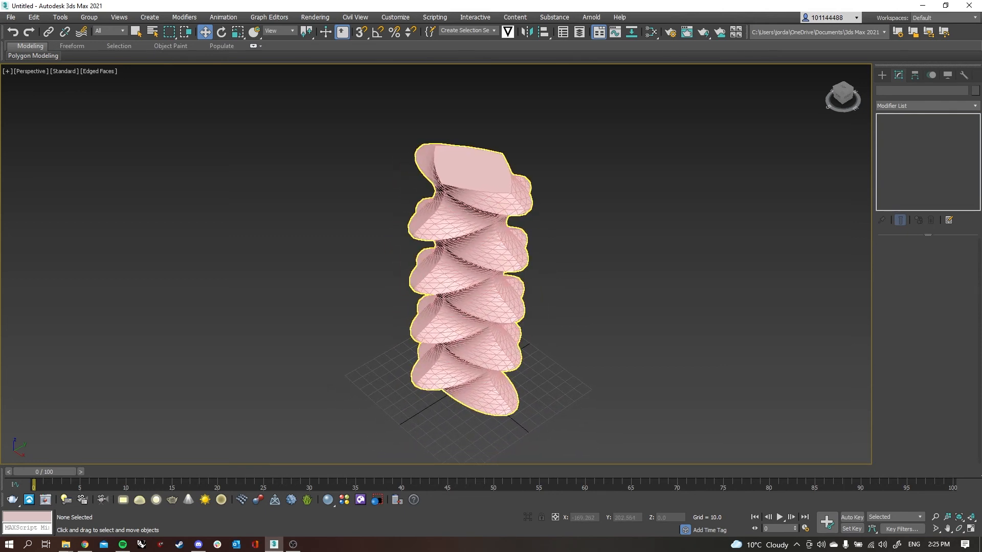
mouse_move(468, 167)
middle_mouse_down("alt")
mouse_move(506, 170)
mouse_move(469, 169)
middle_mouse_up("alt")
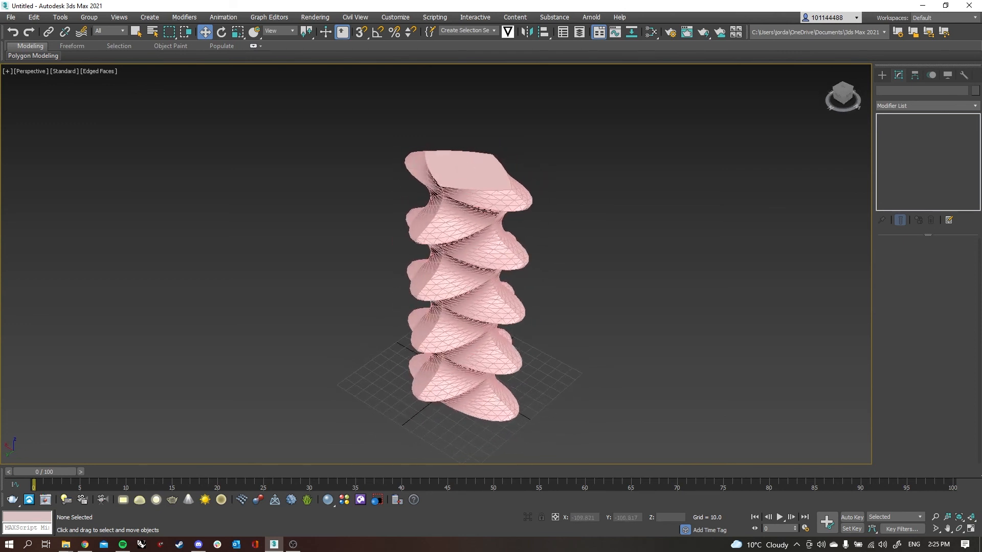